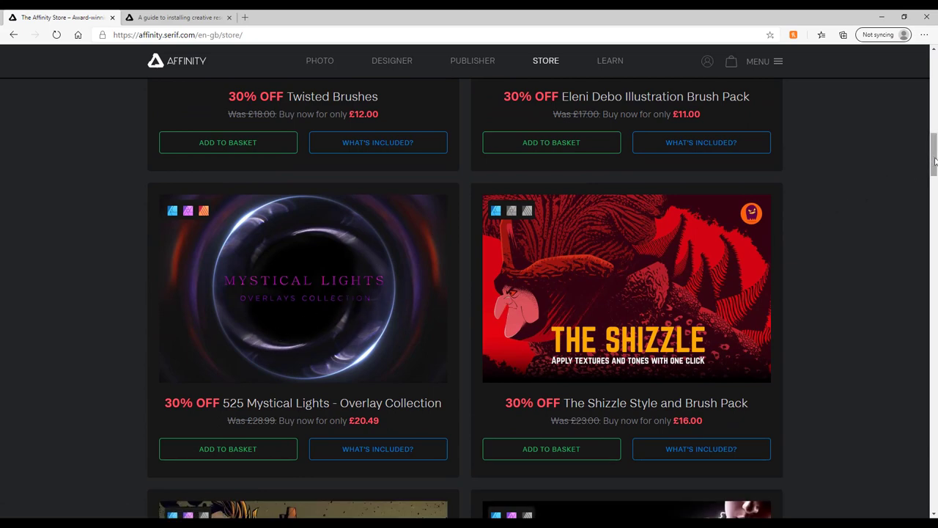
- Browse the Affinity Store's sale items and open the 525 Mystical Lights - Overlay Collection product page
drag(934, 161, 936, 82)
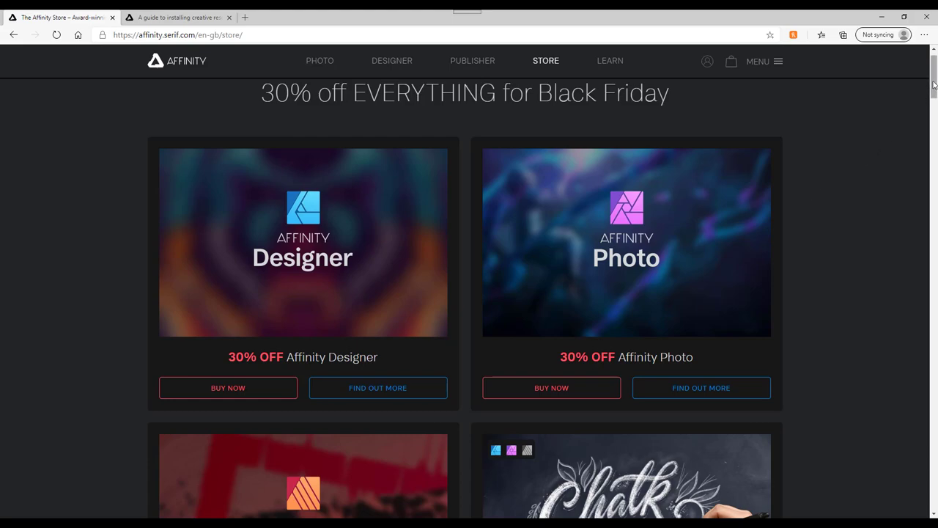
drag(935, 84, 935, 164)
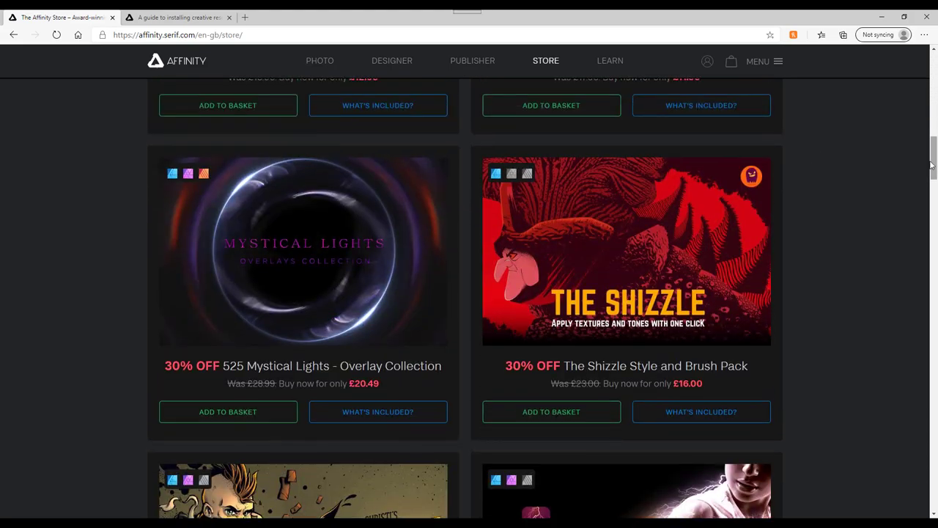
click(359, 224)
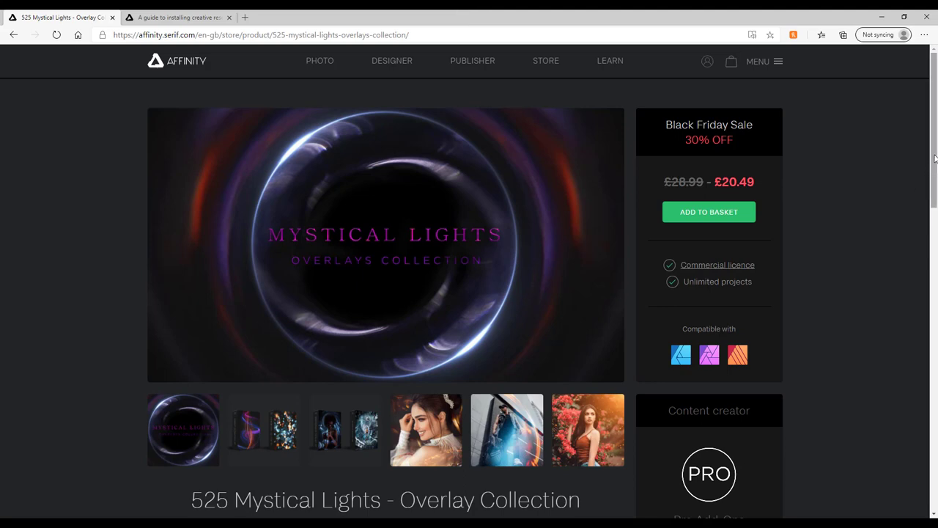
- Review the Mystical Lights product description, sample overlays, What's included list and creative inspiration section
drag(935, 158, 936, 234)
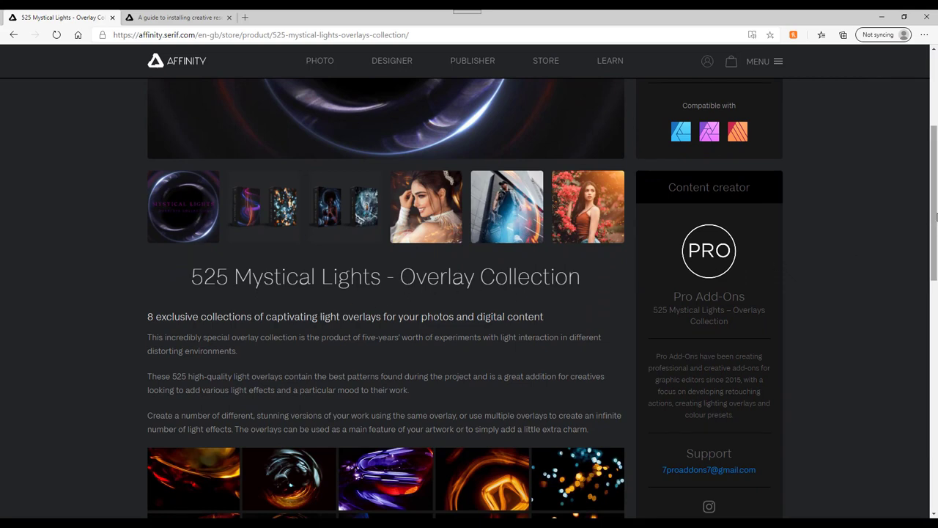
drag(934, 218, 936, 336)
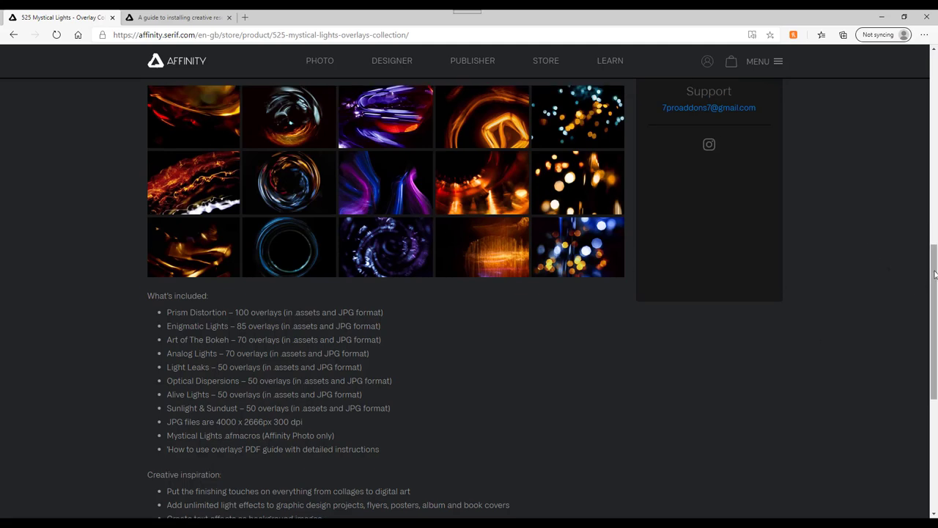
drag(935, 278, 936, 302)
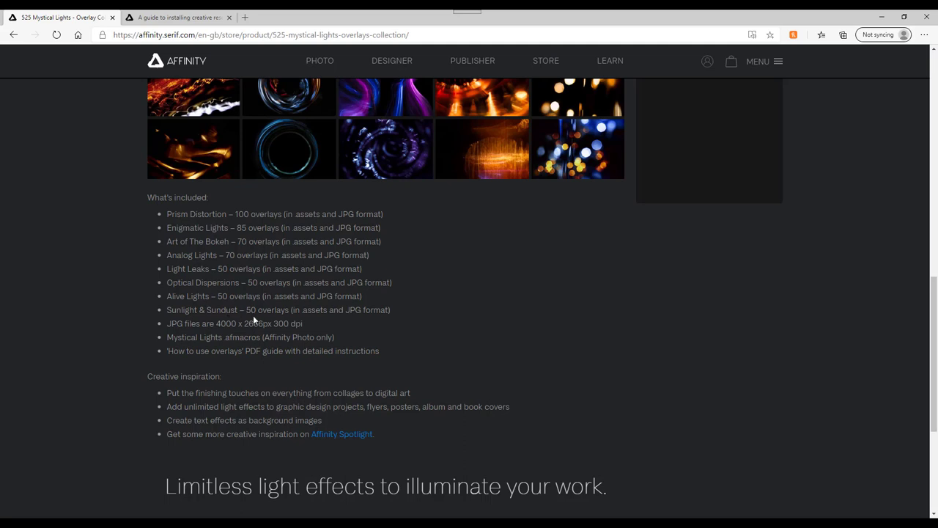
scroll(254, 321, down, 1)
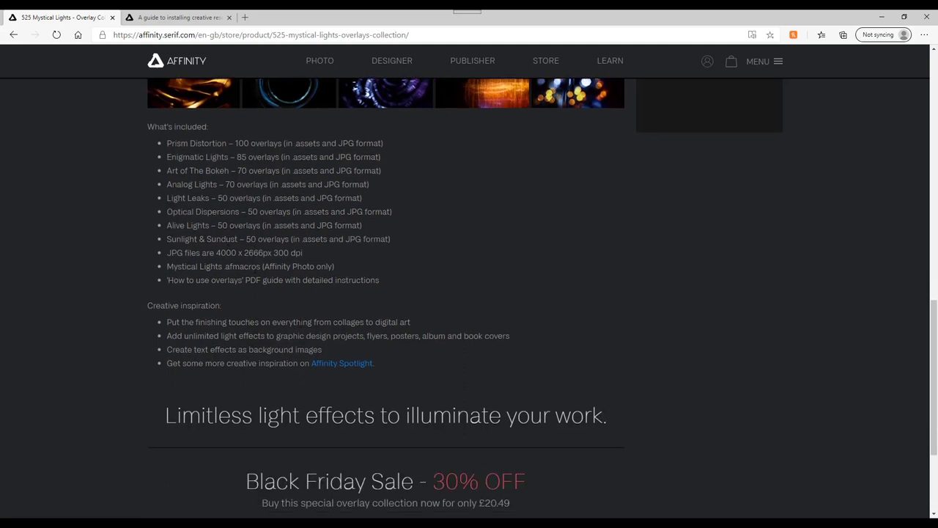
- Open the Affinity Spotlight article linked under Creative inspiration and read through to its How to use it section
click(345, 365)
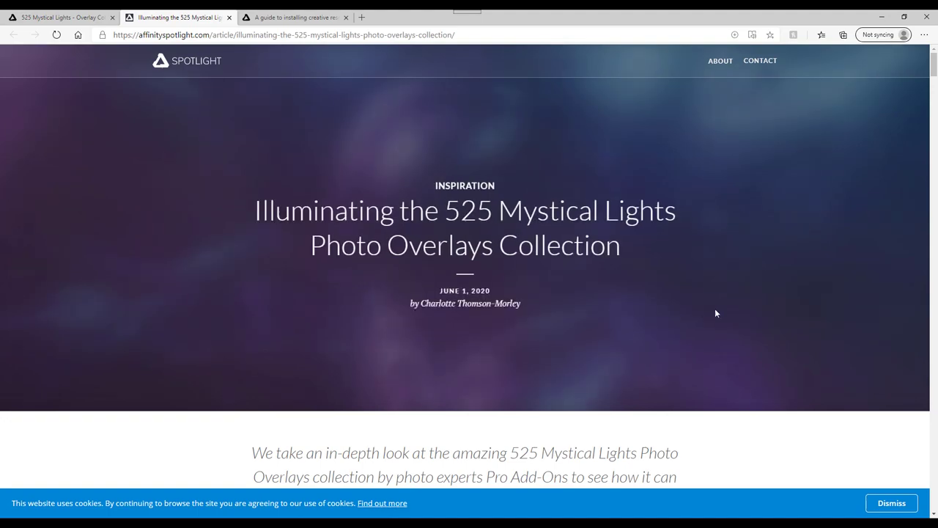
scroll(753, 315, down, 4)
scroll(753, 322, down, 3)
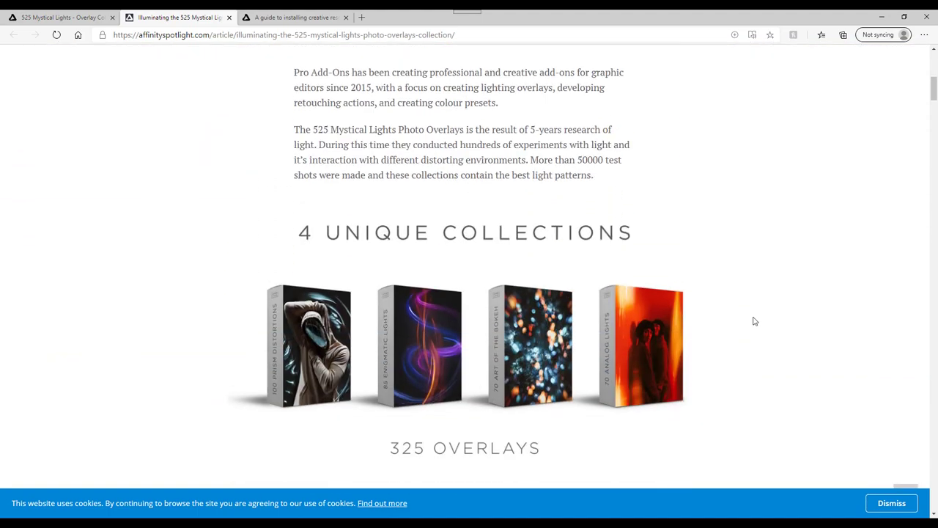
scroll(767, 249, down, 10)
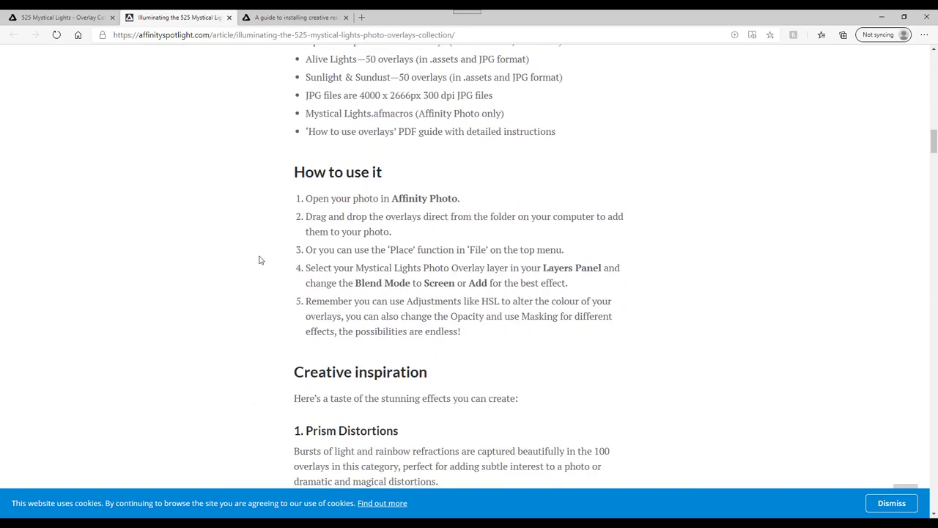
scroll(759, 233, down, 2)
scroll(740, 243, down, 2)
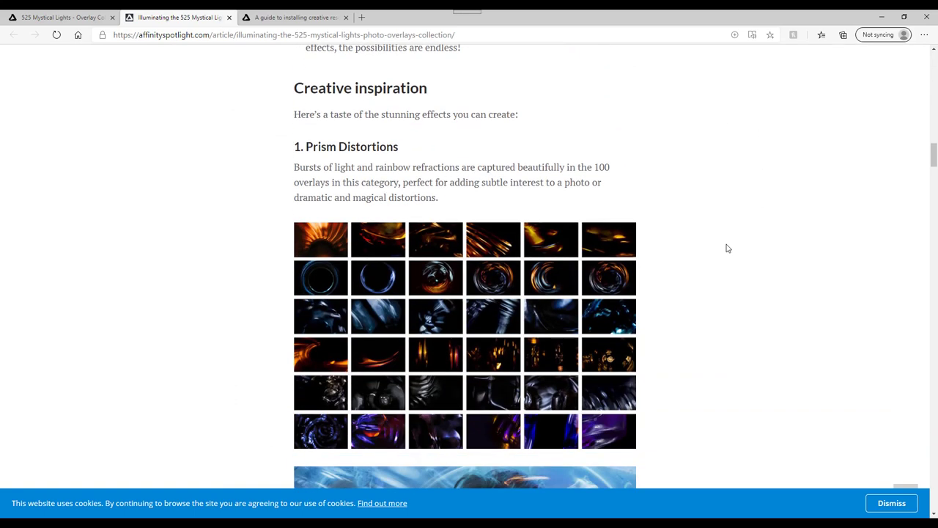
- Look through the article's Prism Distortions and Enigmatic Lights examples, and return to its introduction
scroll(378, 229, down, 4)
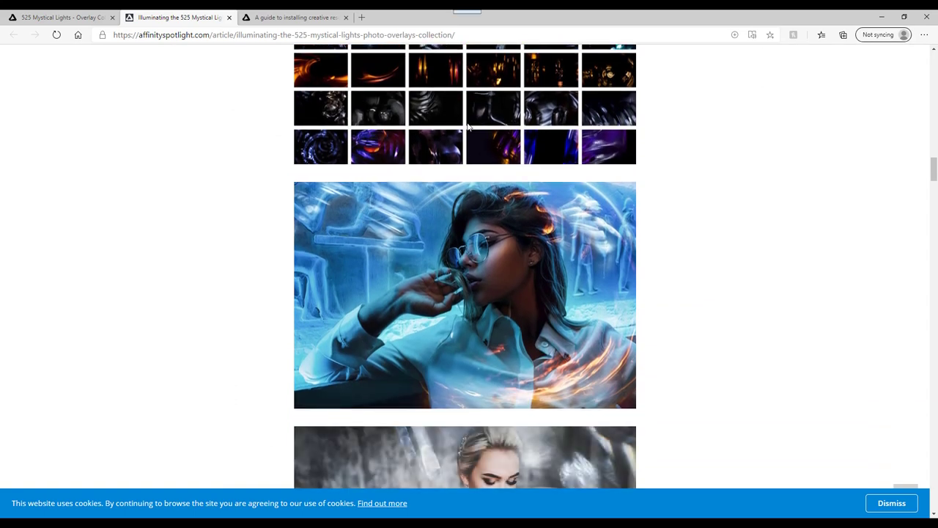
scroll(433, 236, down, 8)
scroll(510, 266, down, 9)
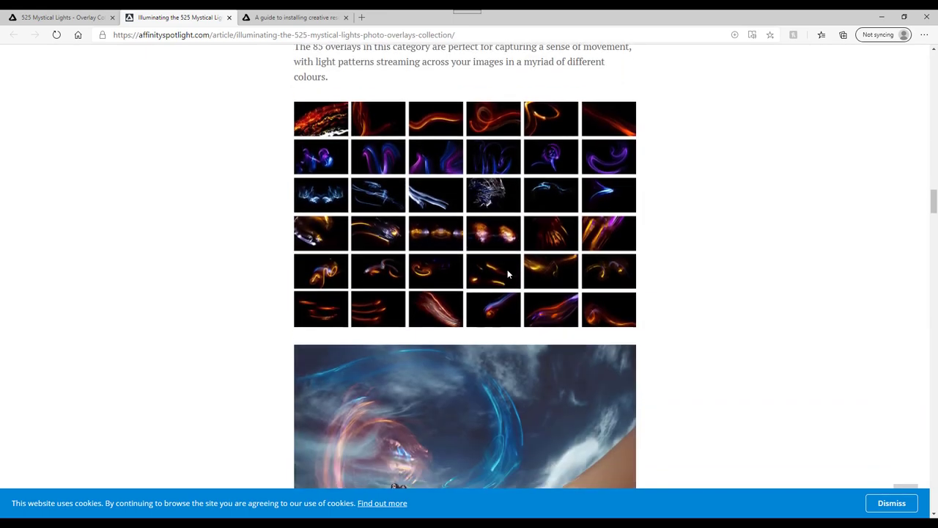
drag(932, 233, 919, 66)
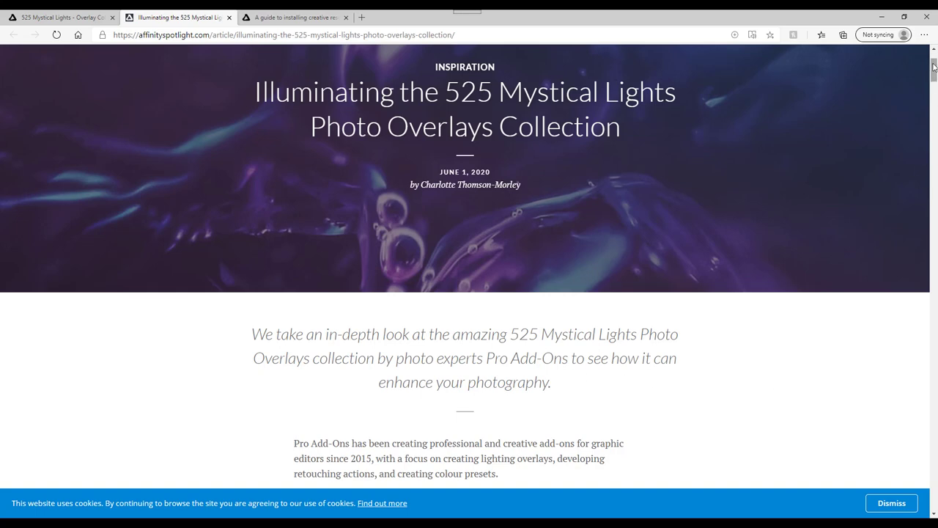
scroll(933, 62, up, 2)
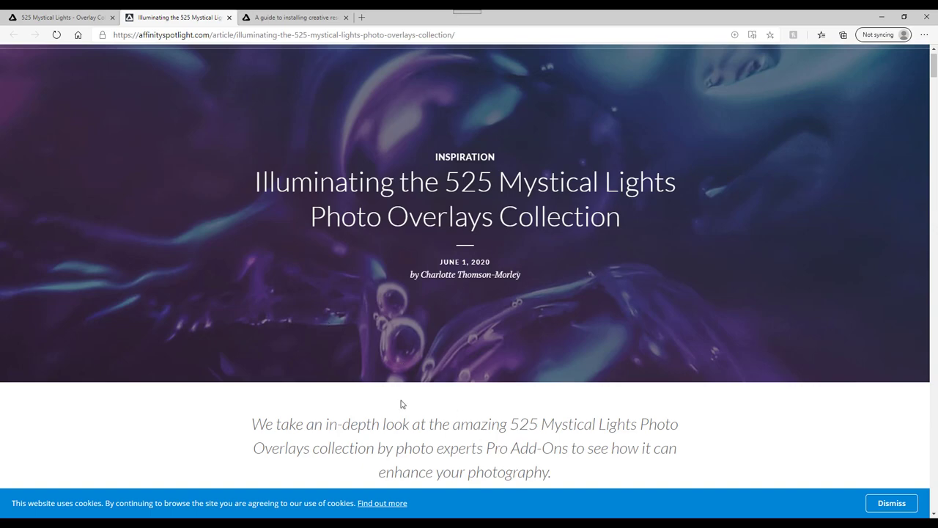
scroll(502, 300, down, 4)
scroll(503, 308, up, 4)
- Open the guide to installing creative resources and examine its ZIP extraction and desktop brush installation sections
click(288, 19)
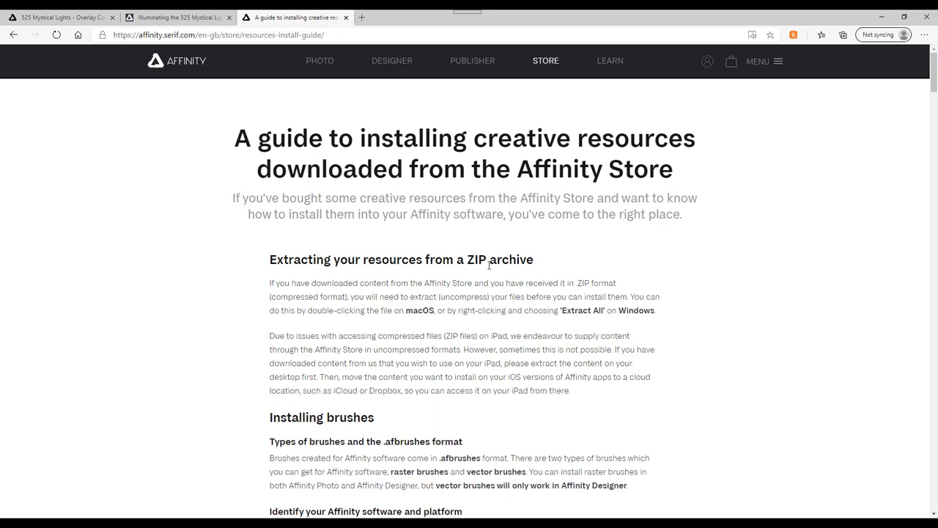
scroll(489, 265, down, 4)
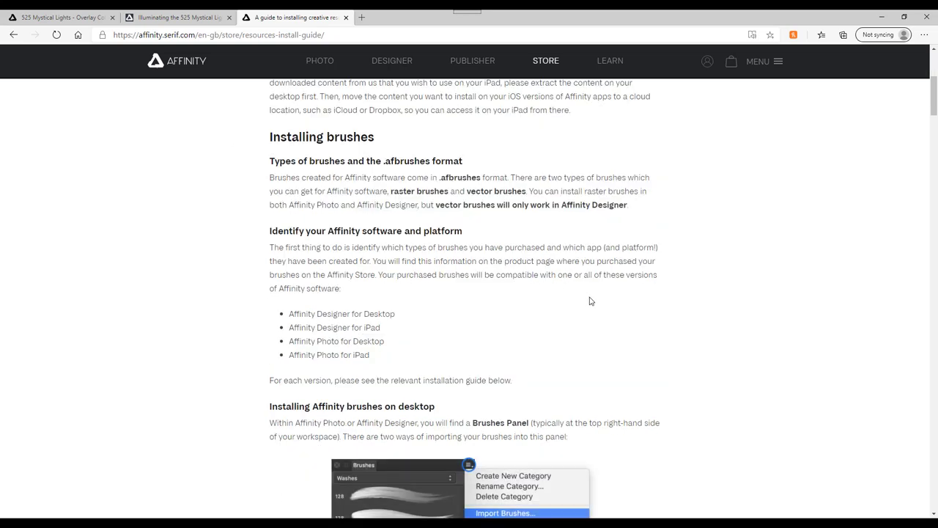
scroll(591, 301, up, 2)
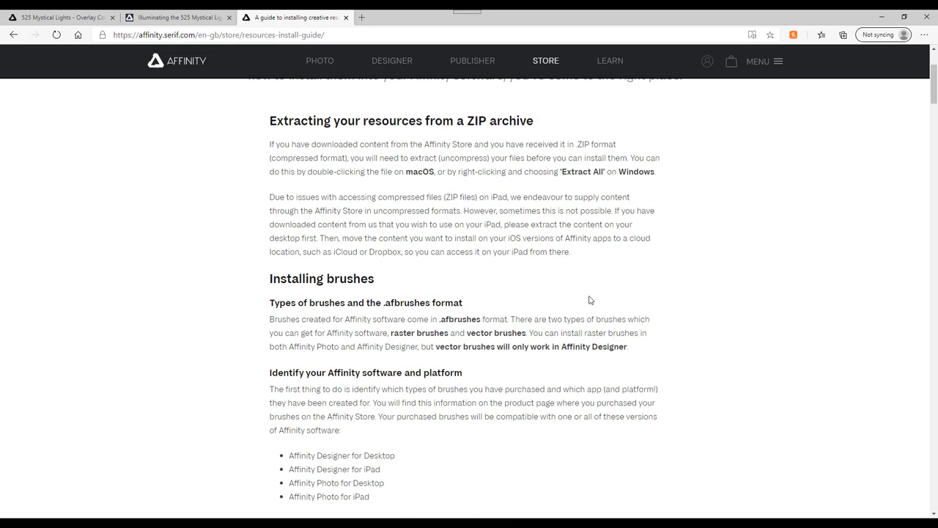
scroll(588, 301, down, 1)
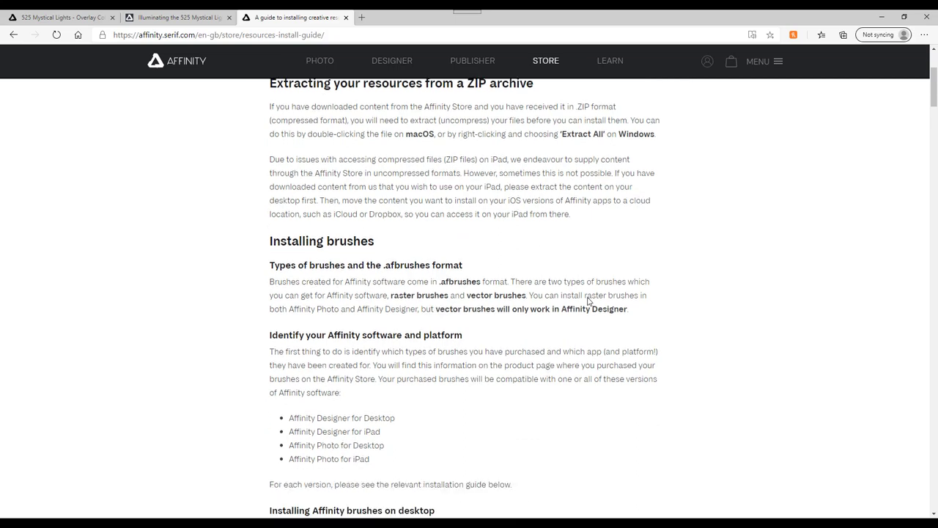
scroll(588, 300, down, 8)
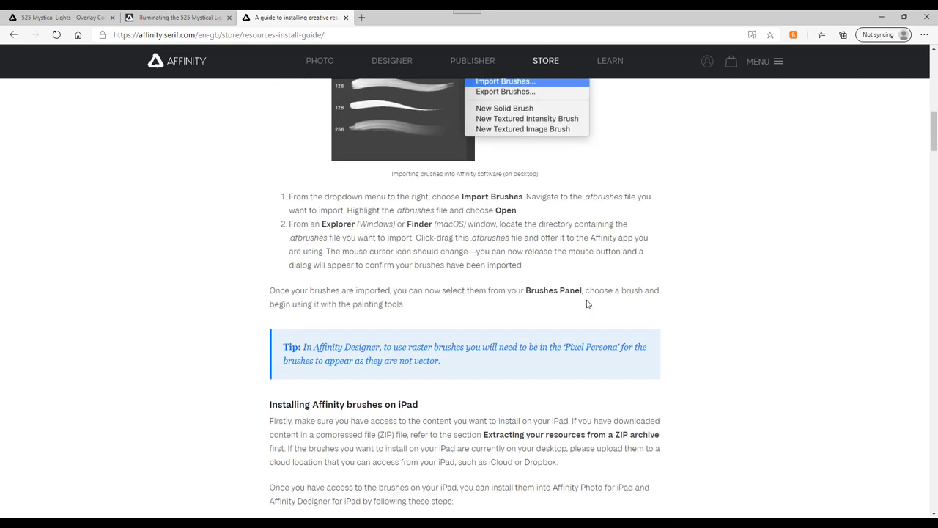
scroll(587, 302, up, 4)
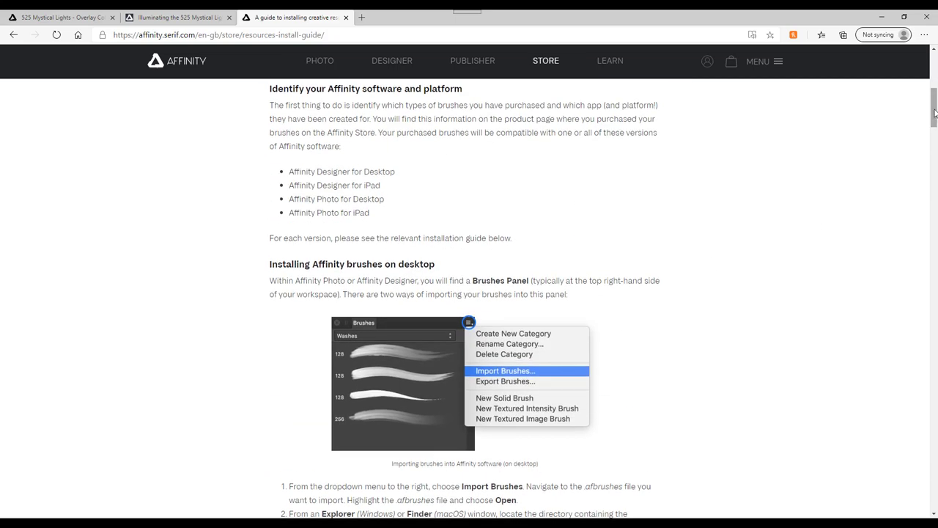
- Examine the guide's iPad brush installation section, and return to the ZIP archive instructions at its beginning
mouse_move(936, 115)
mouse_down()
mouse_move(934, 79)
mouse_move(935, 188)
mouse_up()
scroll(316, 212, down, 5)
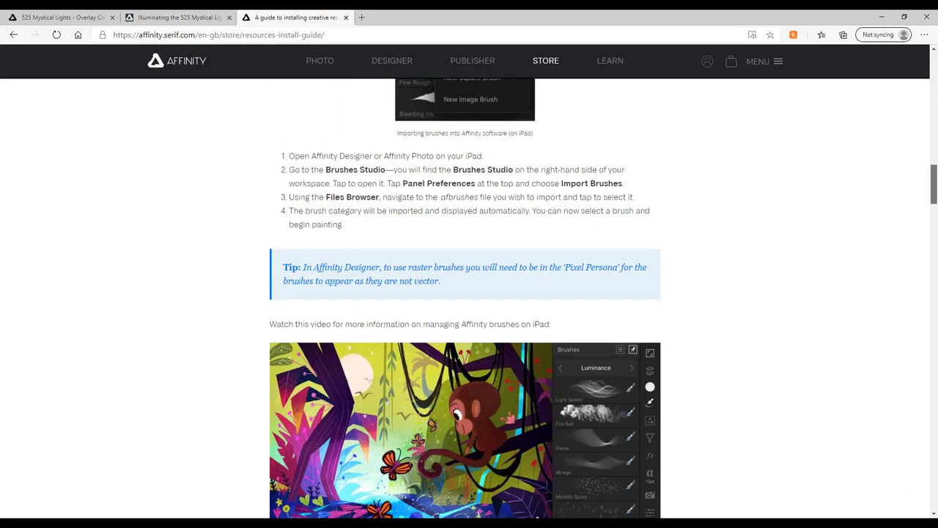
scroll(285, 200, up, 15)
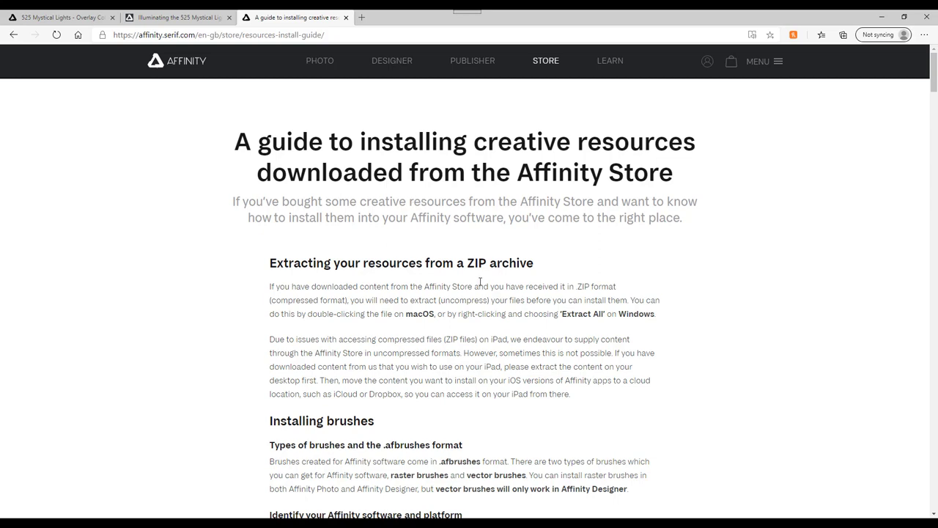
scroll(389, 422, down, 3)
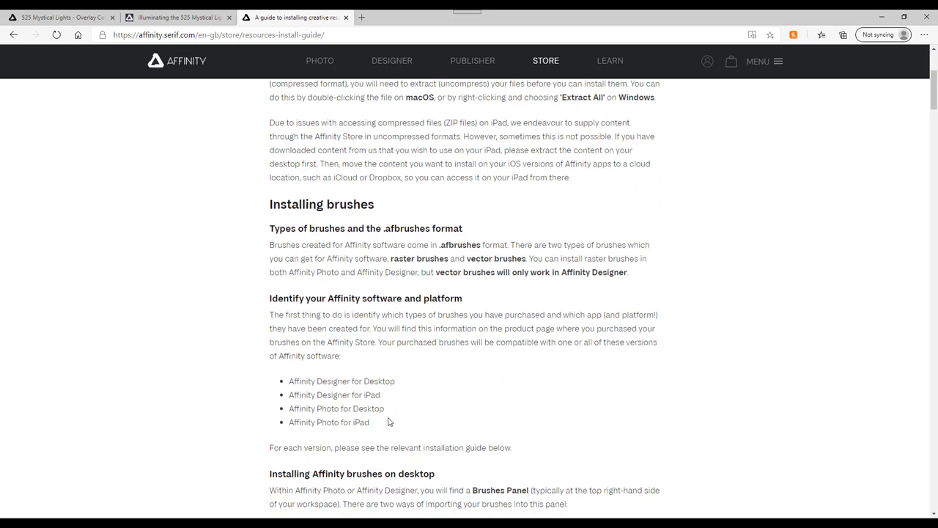
scroll(389, 422, down, 1)
scroll(388, 418, up, 3)
scroll(388, 418, up, 1)
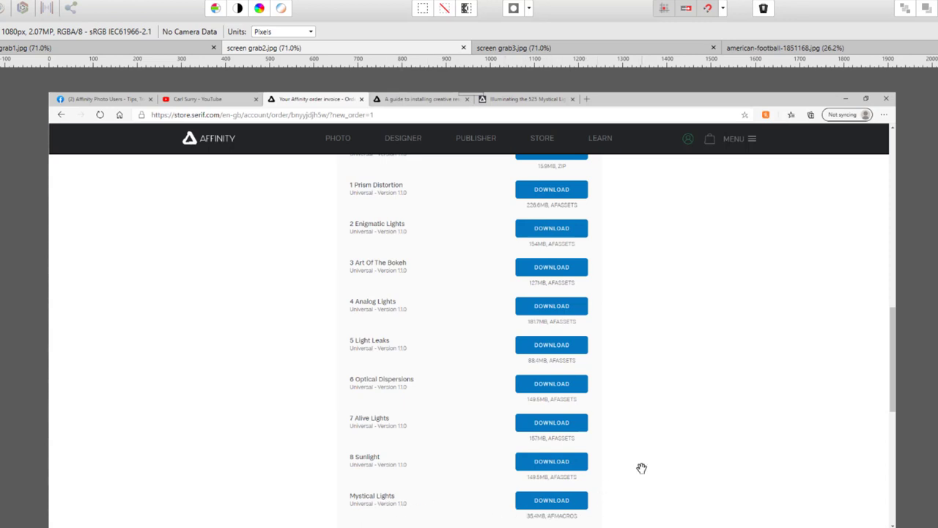
- Display the screen grab3.jpg document in Affinity Photo to view the rest of the order's download list
click(572, 48)
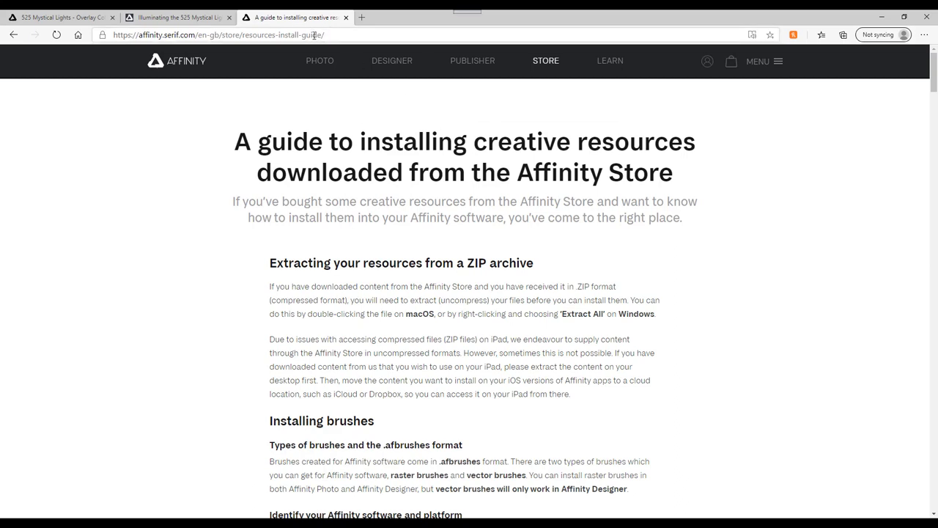
- Switch to the browser and review the What's included and How to use it sections of the Mystical Lights Spotlight article
click(41, 16)
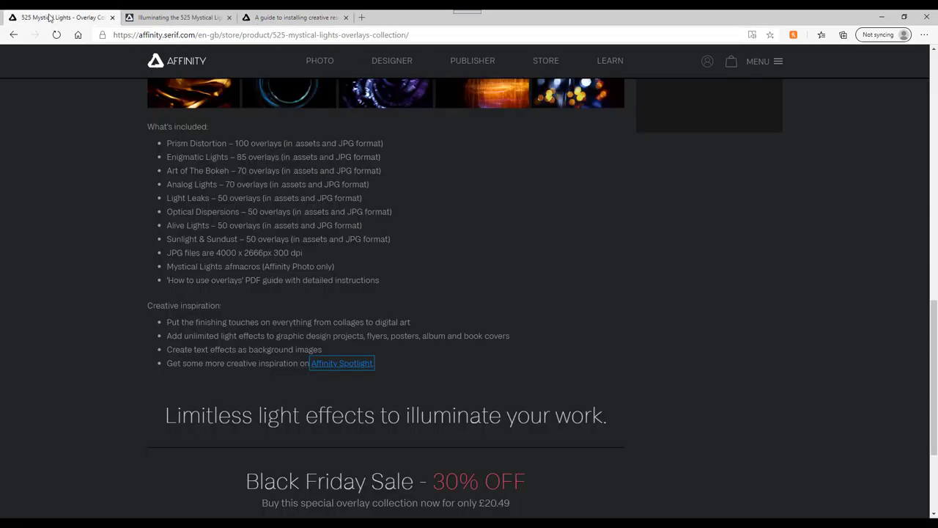
click(176, 17)
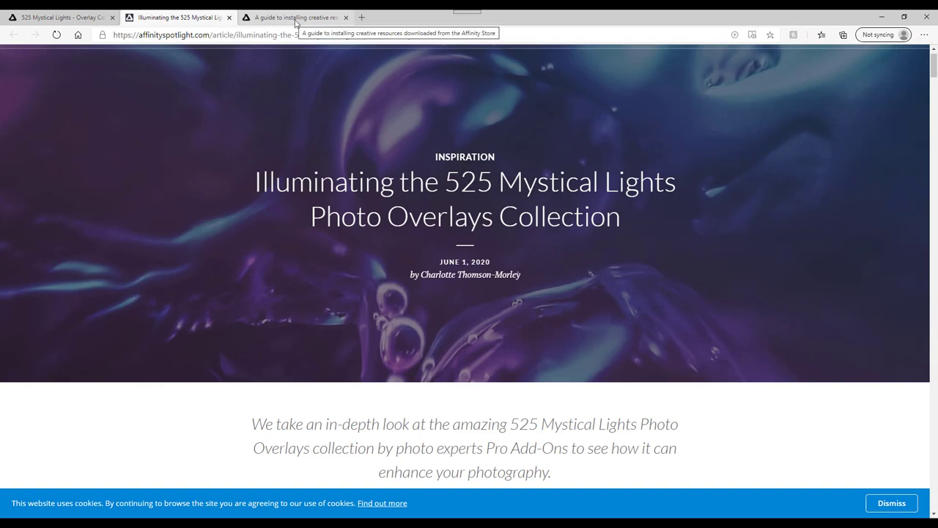
scroll(774, 329, down, 15)
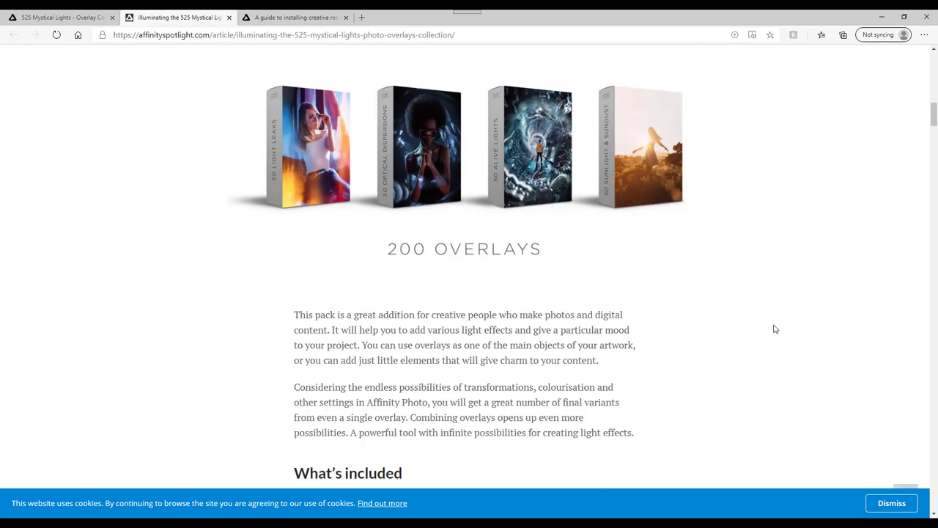
scroll(774, 329, down, 7)
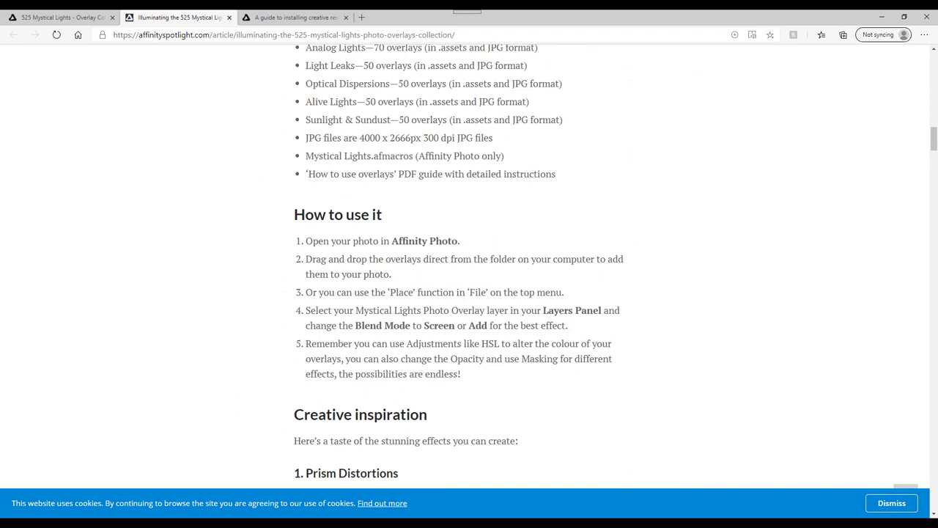
- Switch to Affinity Photo and close screen grab1.jpg, screen grab2.jpg and screen grab3.jpg
click(371, 516)
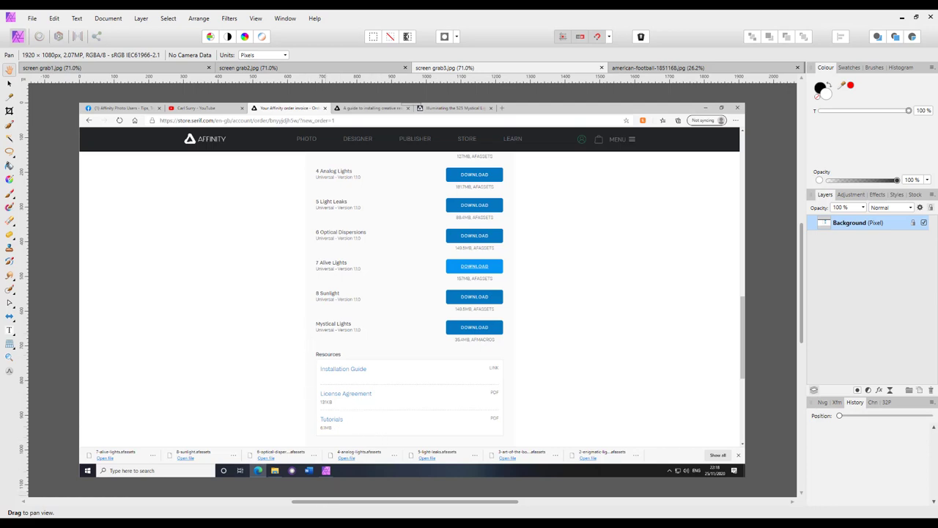
click(251, 477)
click(209, 67)
click(276, 68)
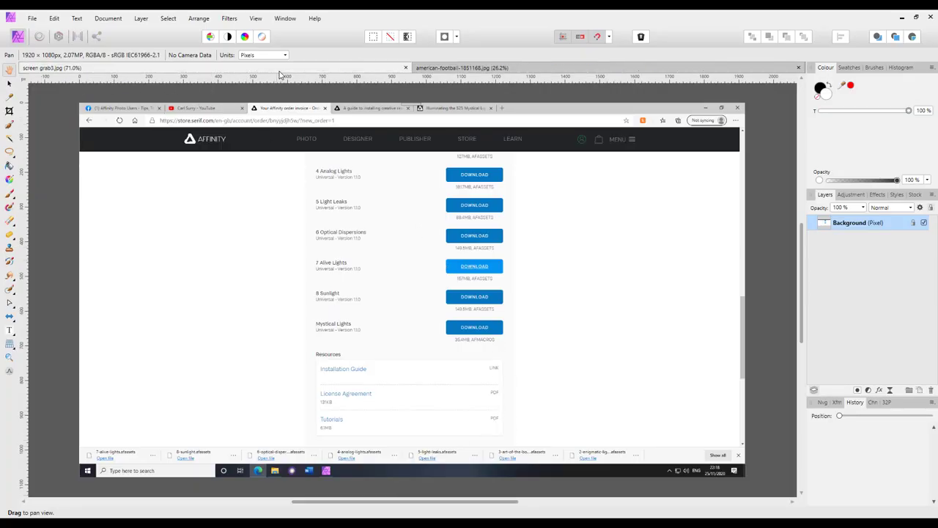
click(406, 68)
- Switch to the Serif - Mystical Lights Download folder, open mystical-lights-user-guide.pdf and read its section on importing assets
key(alt+Tab)
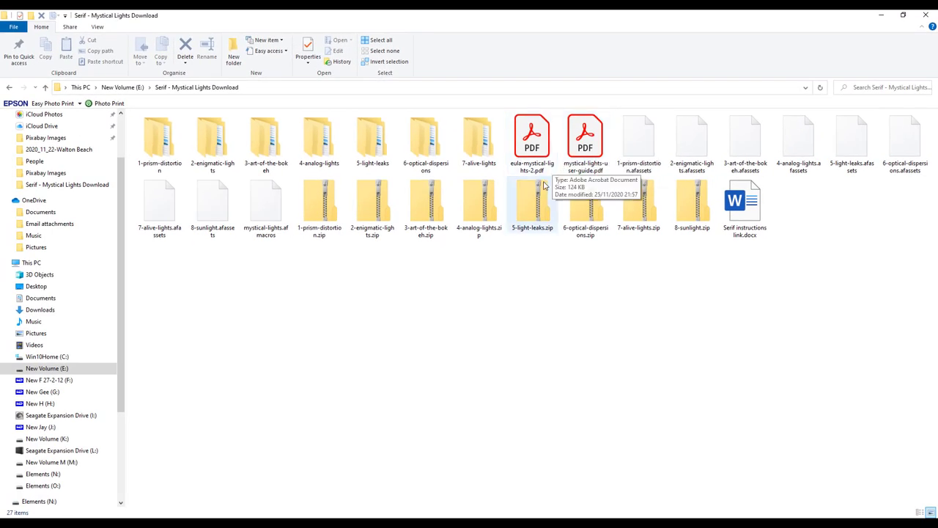
click(591, 151)
double_click(591, 151)
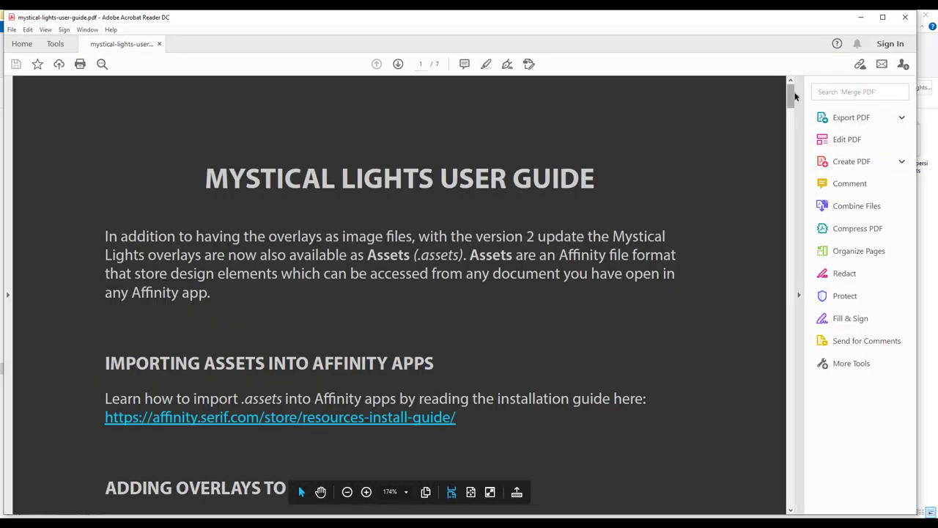
mouse_move(794, 96)
mouse_down()
mouse_move(794, 173)
mouse_move(816, 305)
mouse_move(790, 294)
mouse_move(789, 99)
mouse_up()
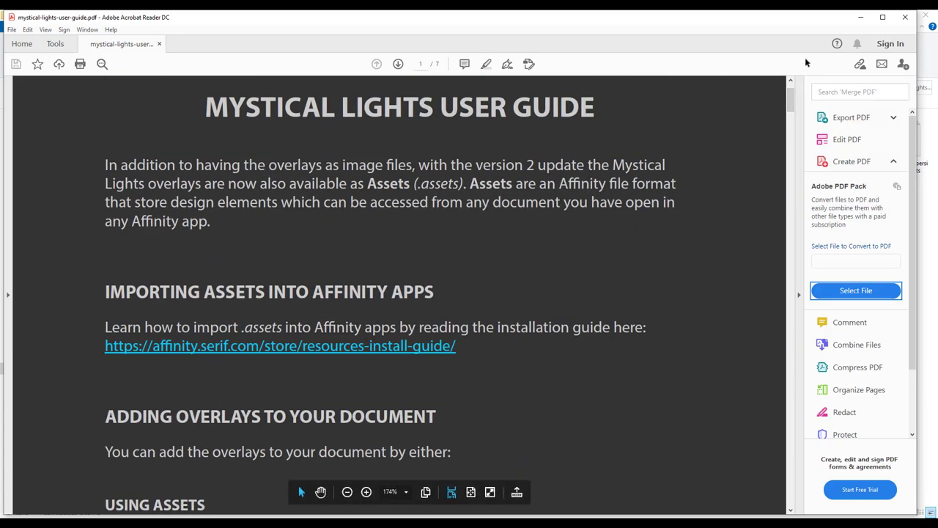
- Put the user guide PDF away and extract 8-sunlight.zip into E:\Serif - Mystical Lights Download\8-sunlight
click(861, 19)
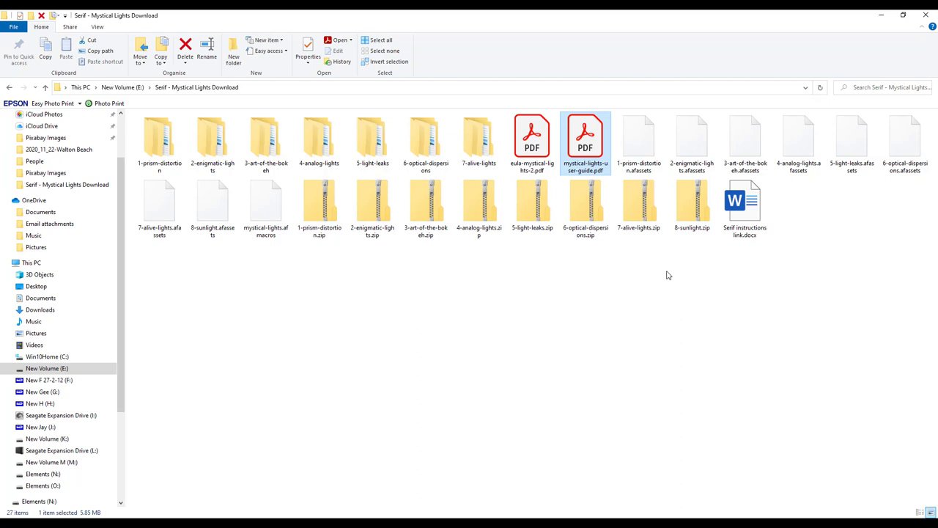
right_click(694, 213)
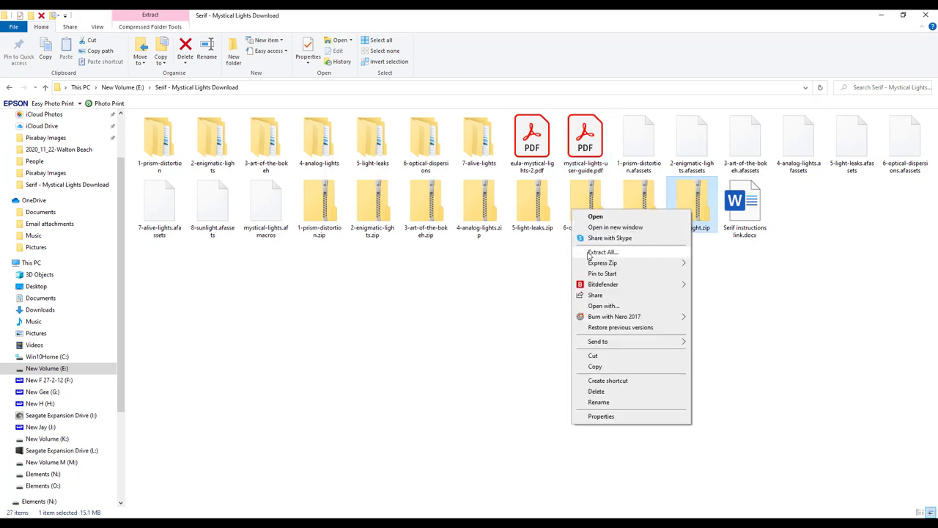
click(602, 252)
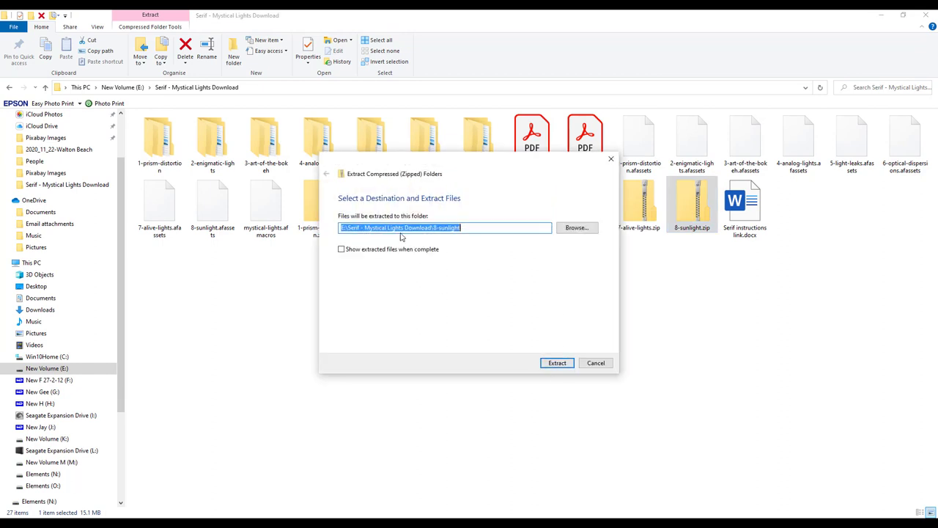
click(561, 363)
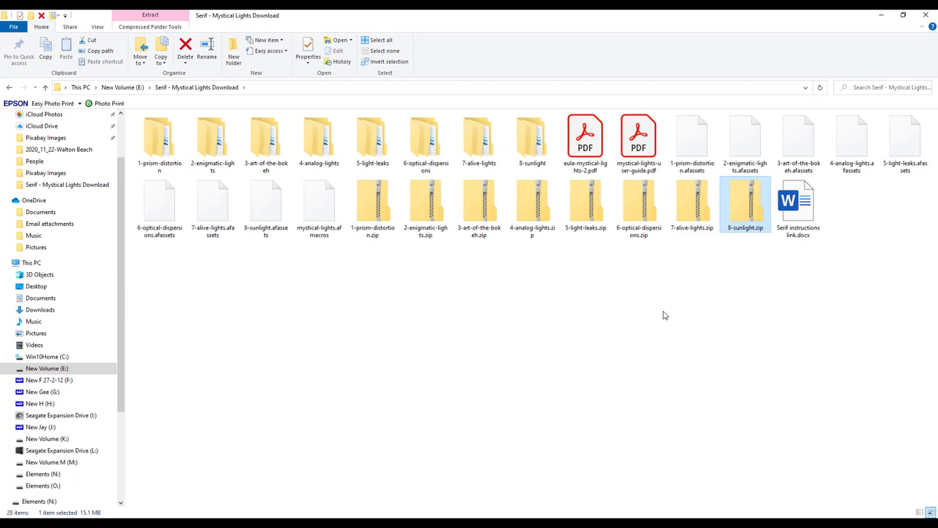
click(758, 300)
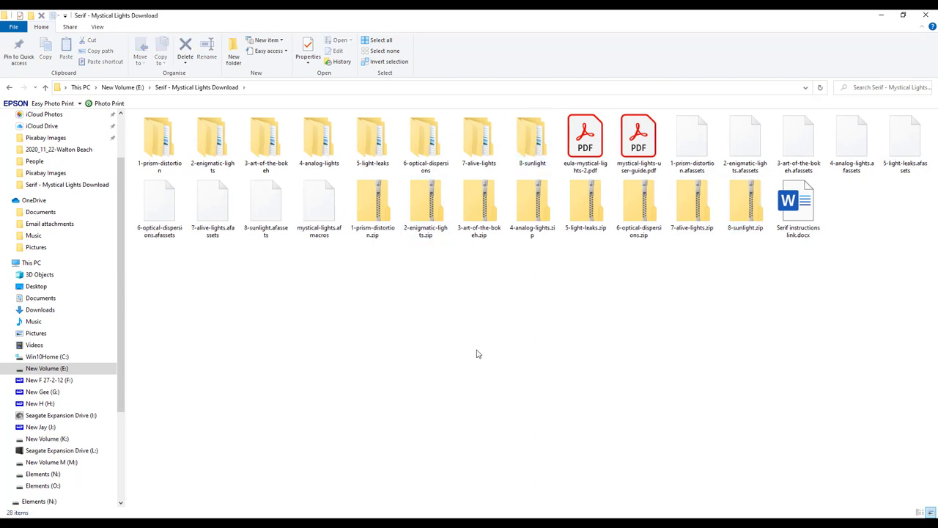
- Open ALIVE_02.jpg from the 7 ALIVE LIGHTS folder in Affinity Photo, alongside the american-football-1851168.jpg document
double_click(472, 141)
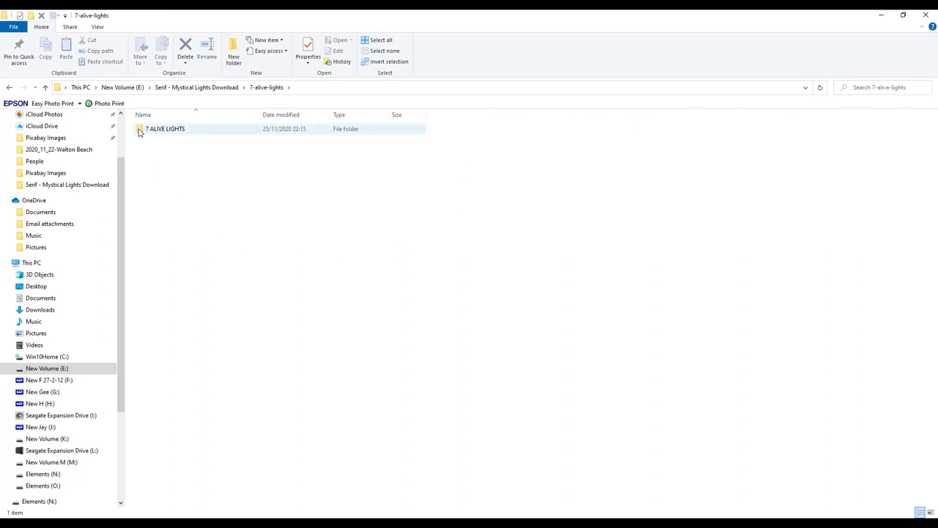
double_click(161, 129)
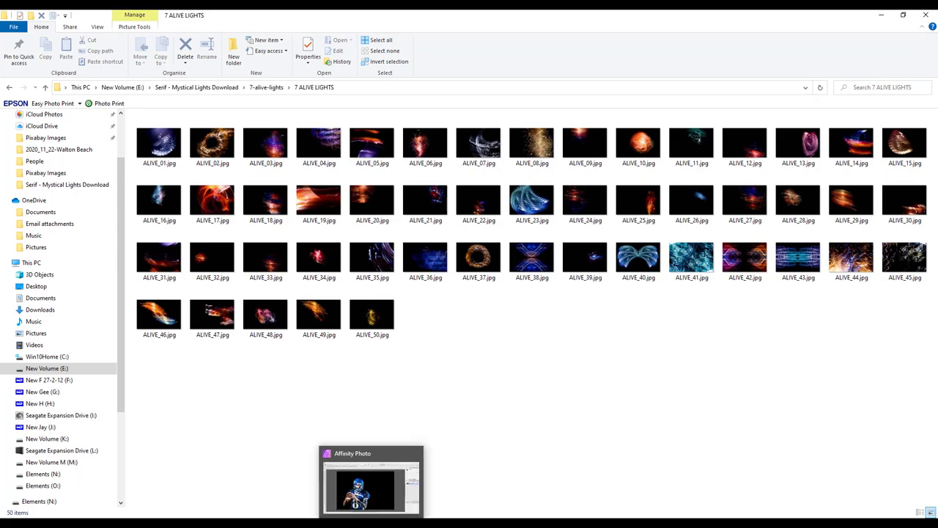
click(371, 524)
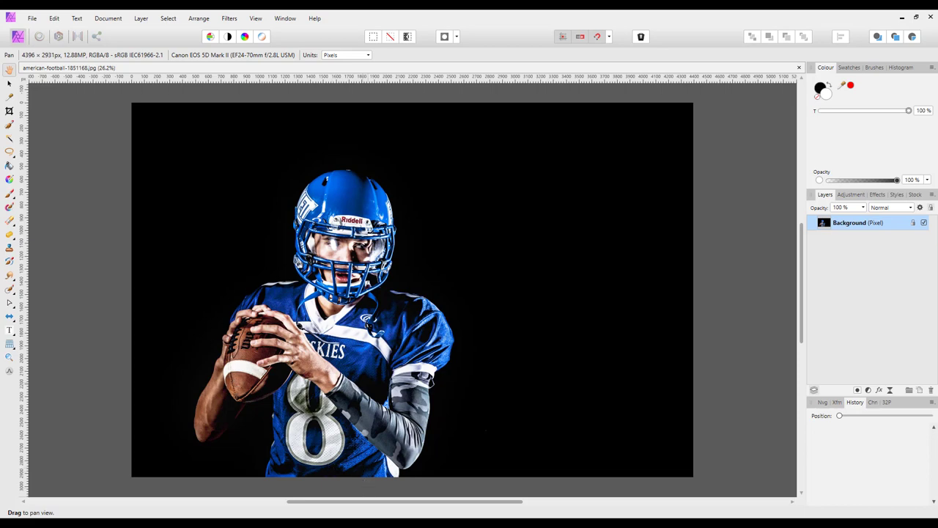
mouse_move(275, 525)
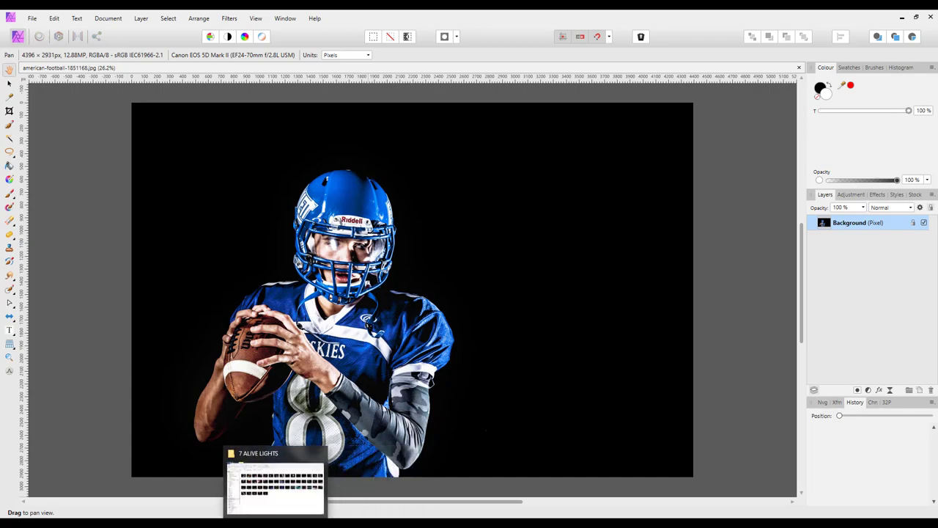
click(317, 458)
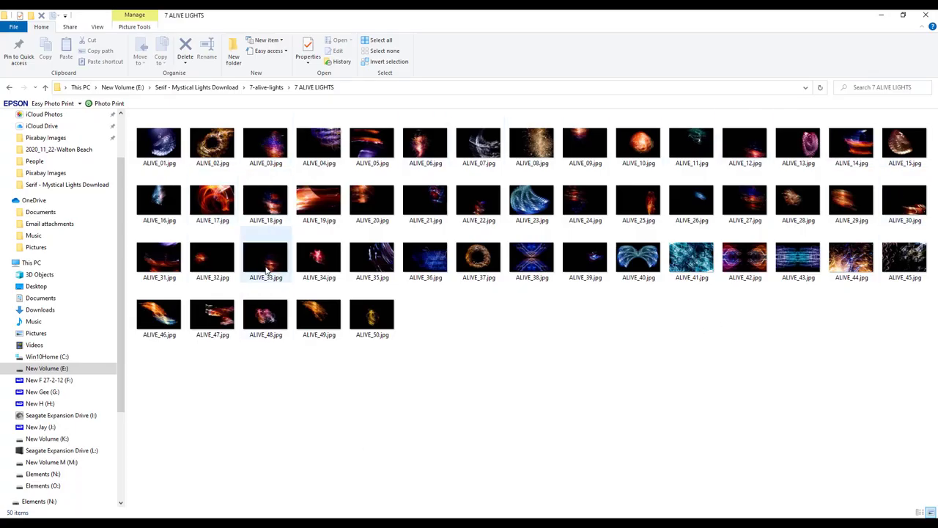
click(210, 146)
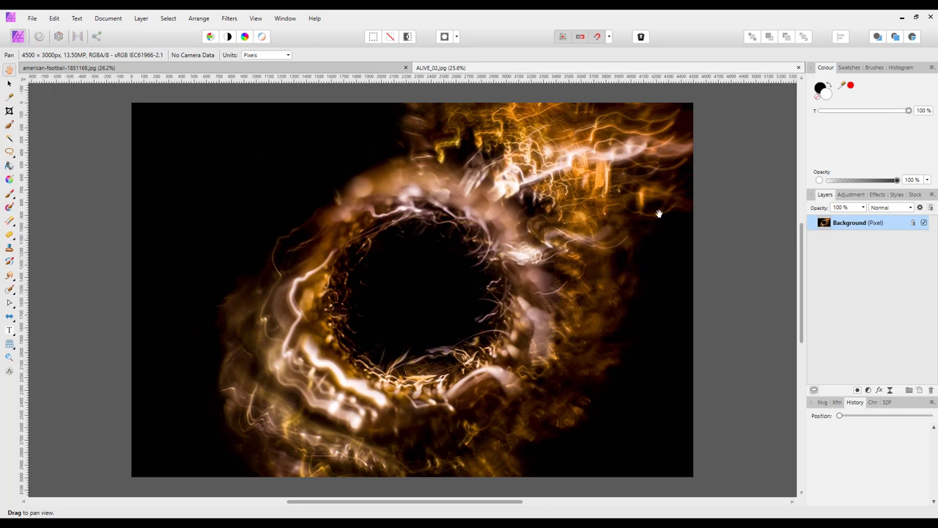
- Copy the Background layer of ALIVE_02.jpg and paste it into the american-football-1851168.jpg document
click(54, 20)
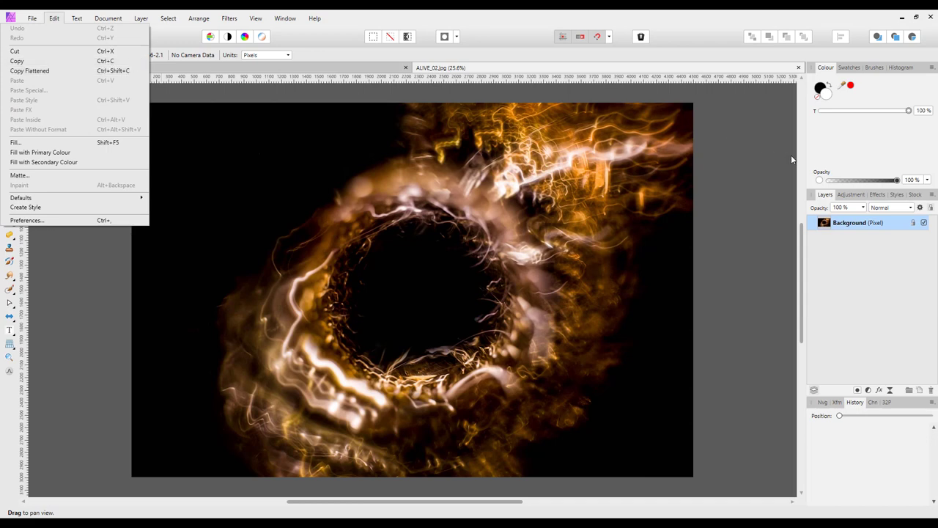
click(802, 256)
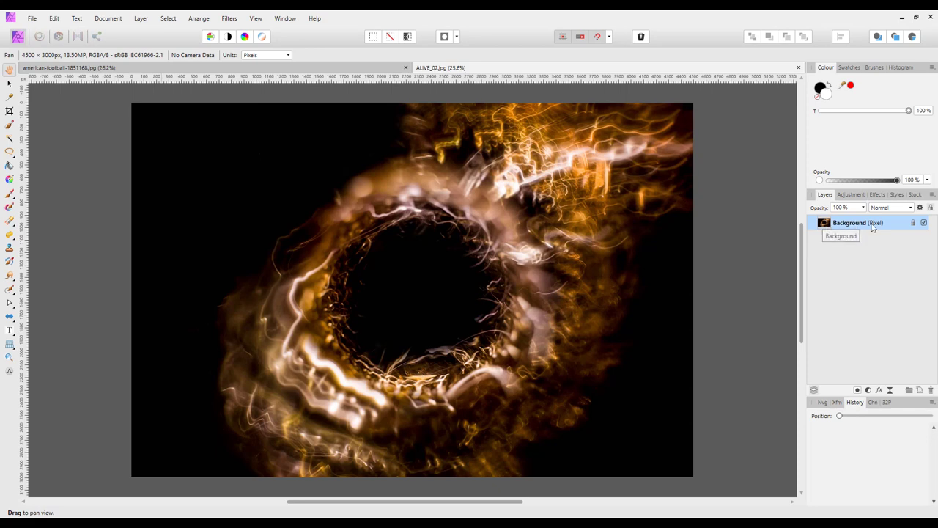
right_click(831, 227)
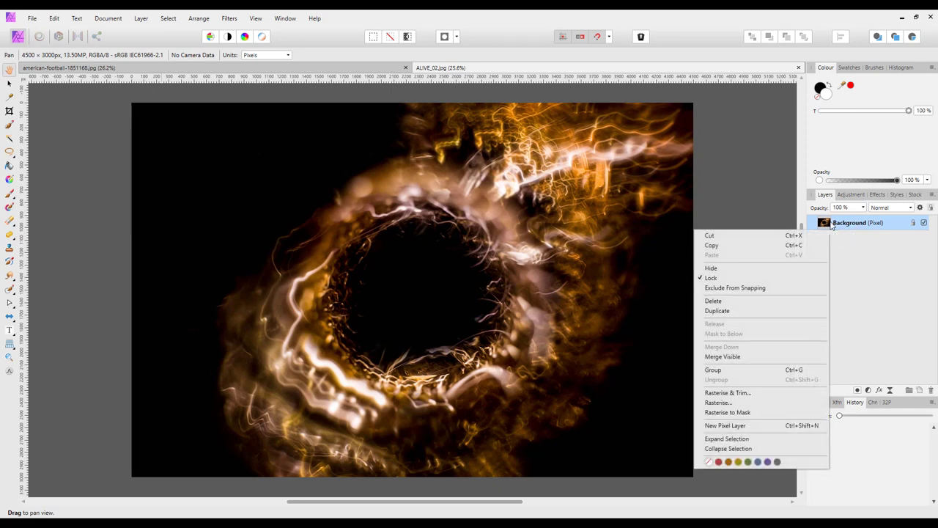
click(794, 247)
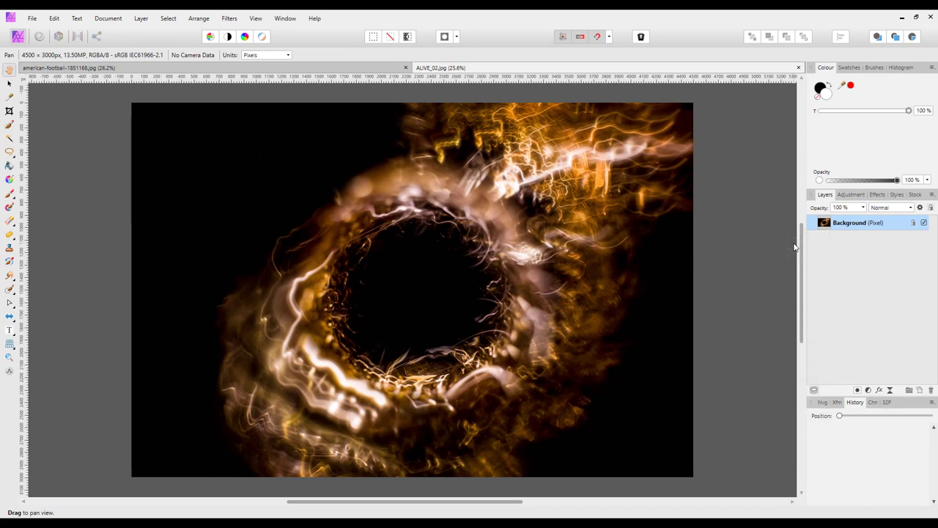
click(312, 69)
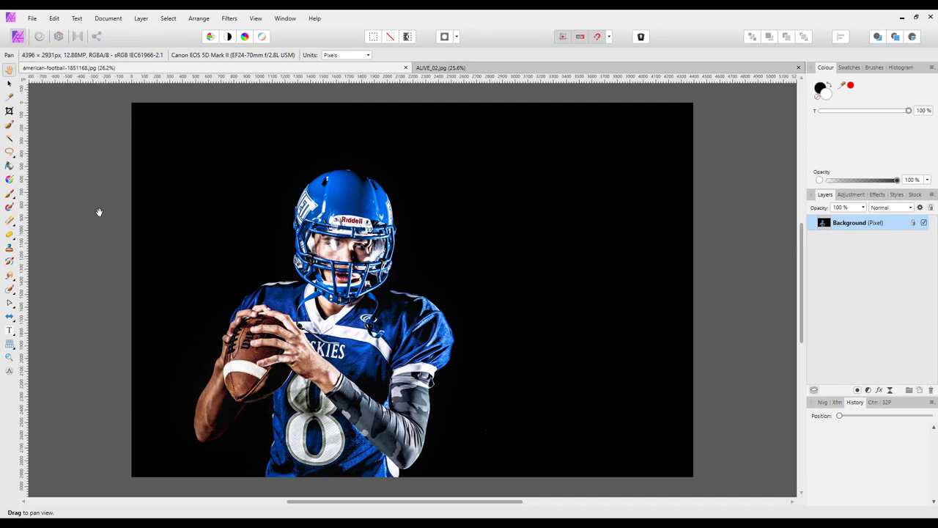
click(56, 19)
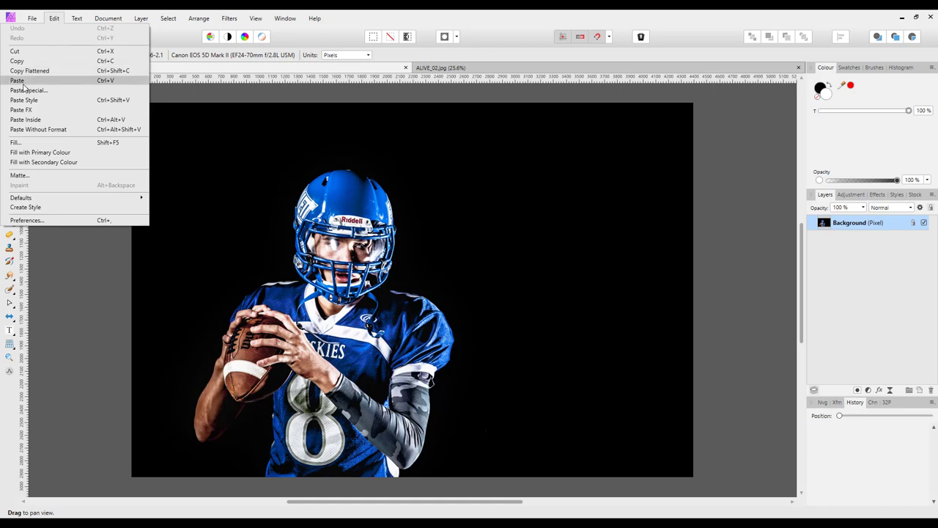
click(106, 82)
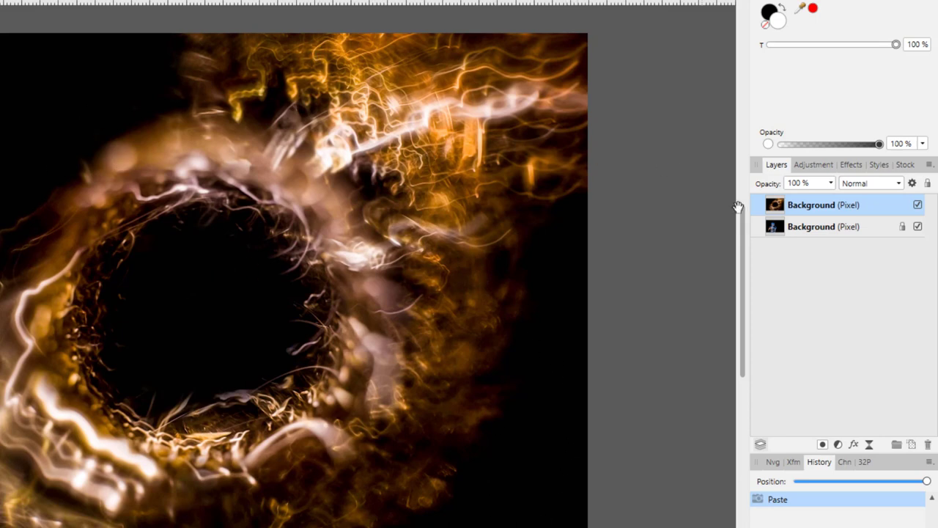
- Set the pasted overlay layer's blend mode to Screen, then move and enlarge it so the light ring surrounds the player
click(898, 185)
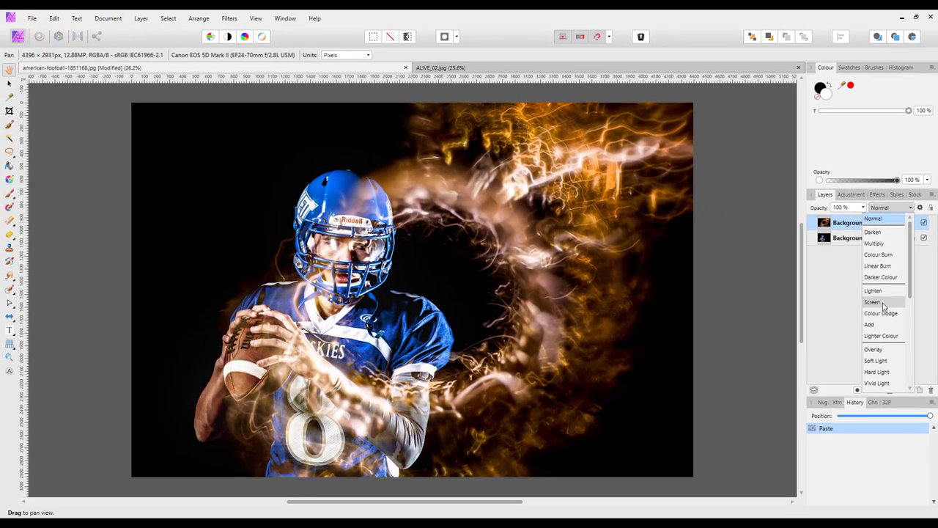
click(873, 302)
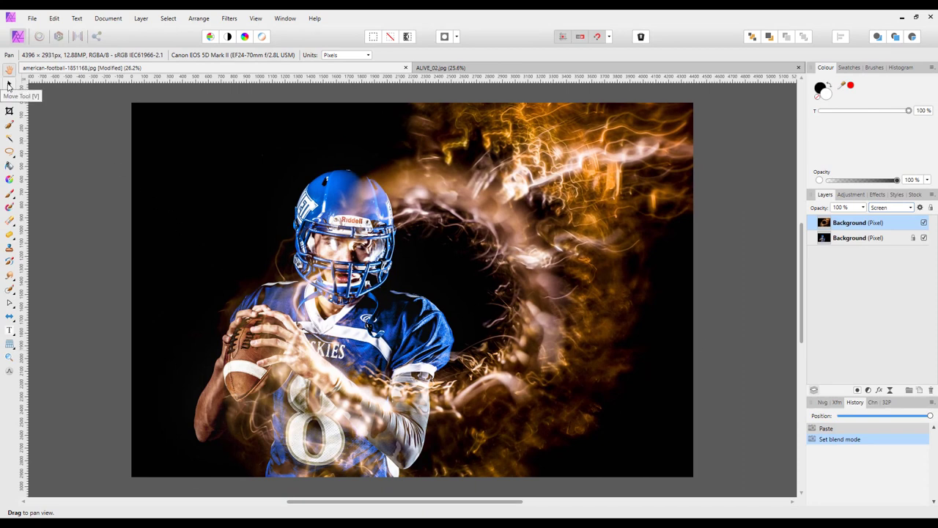
click(8, 84)
drag(454, 387, 425, 376)
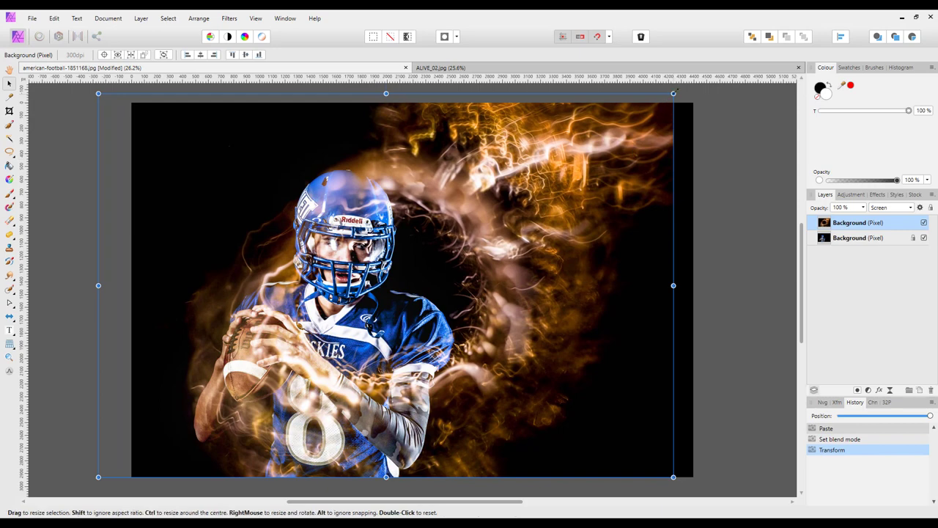
drag(674, 92, 733, 87)
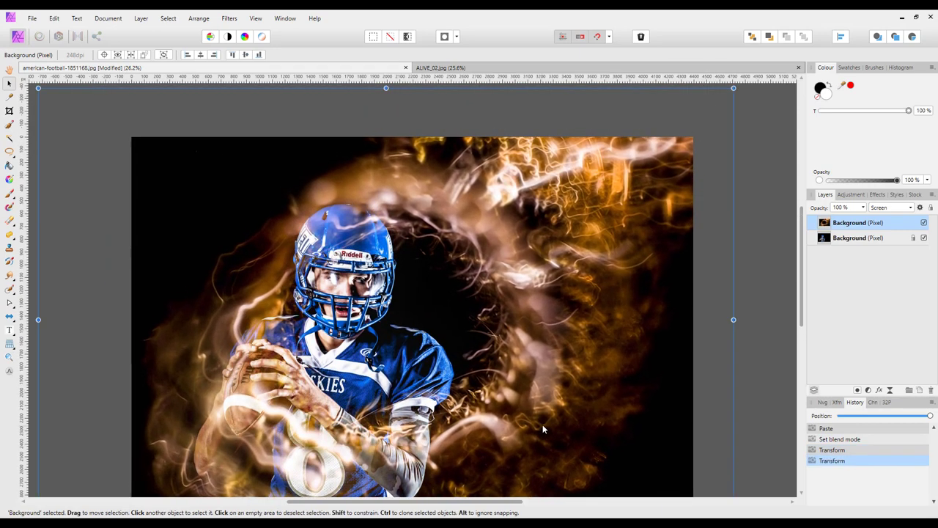
drag(543, 428, 519, 423)
drag(803, 272, 803, 291)
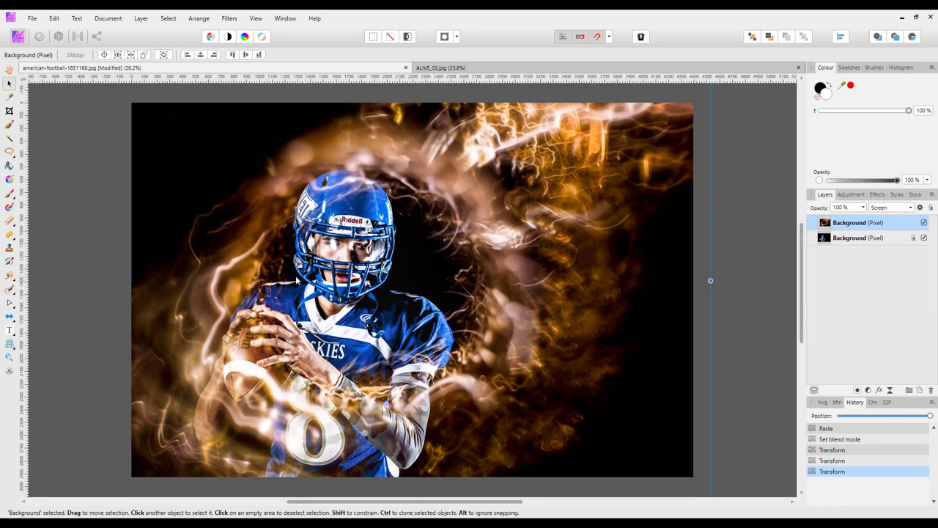
- Reduce the overlay layer's opacity to 41 % and deselect it
click(863, 207)
drag(865, 217, 825, 222)
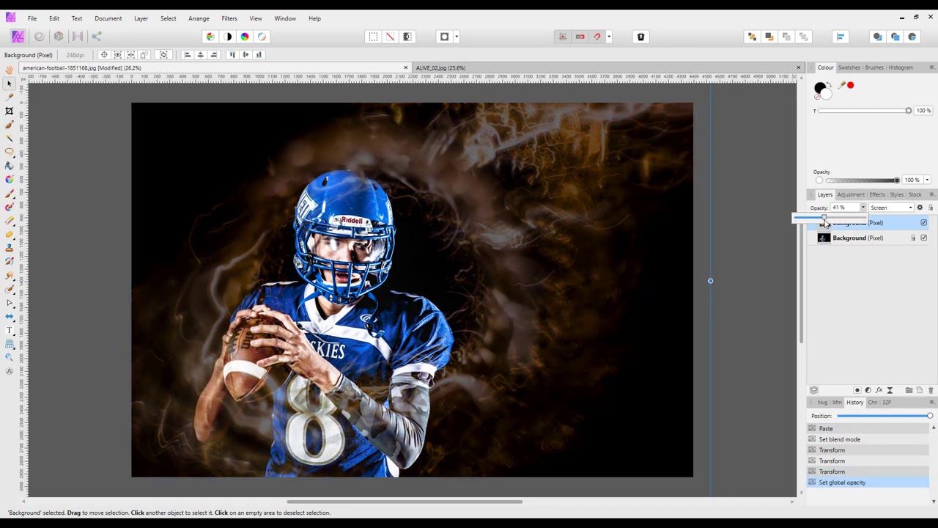
click(770, 267)
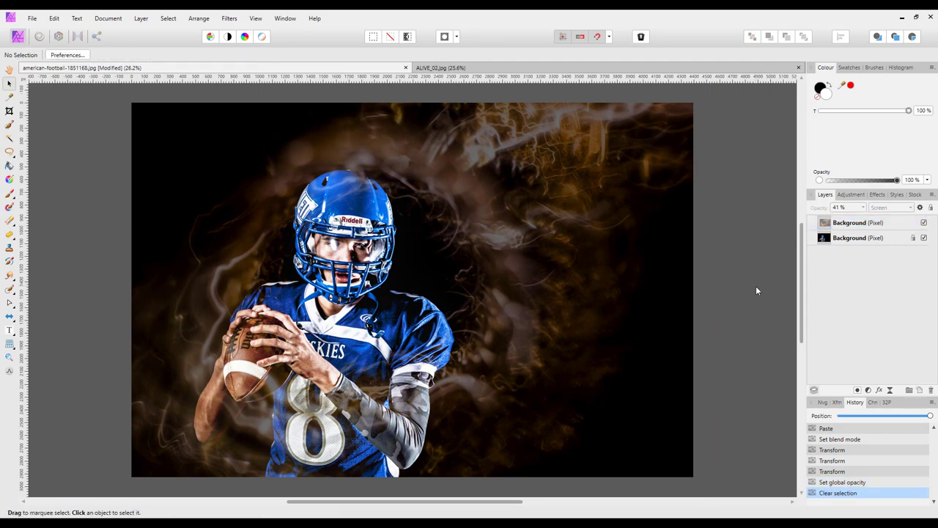
scroll(755, 291, down, 1)
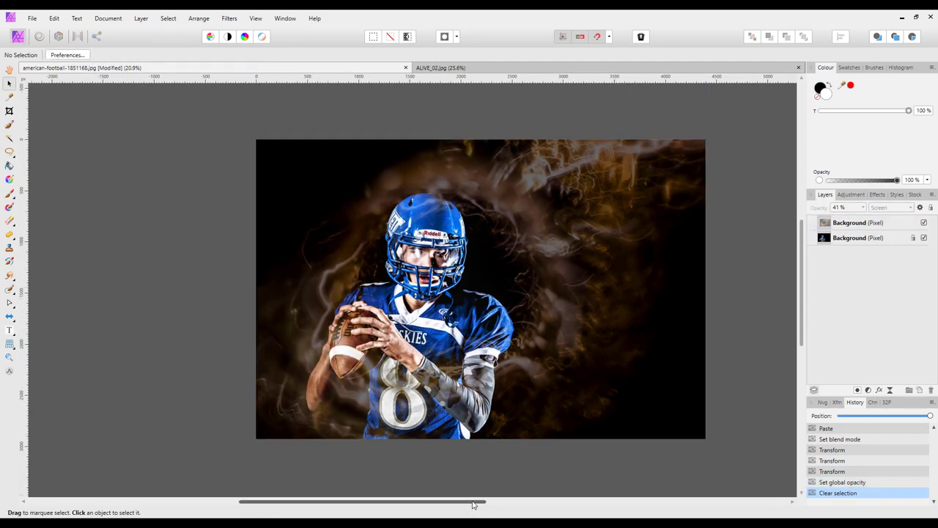
drag(476, 502, 511, 502)
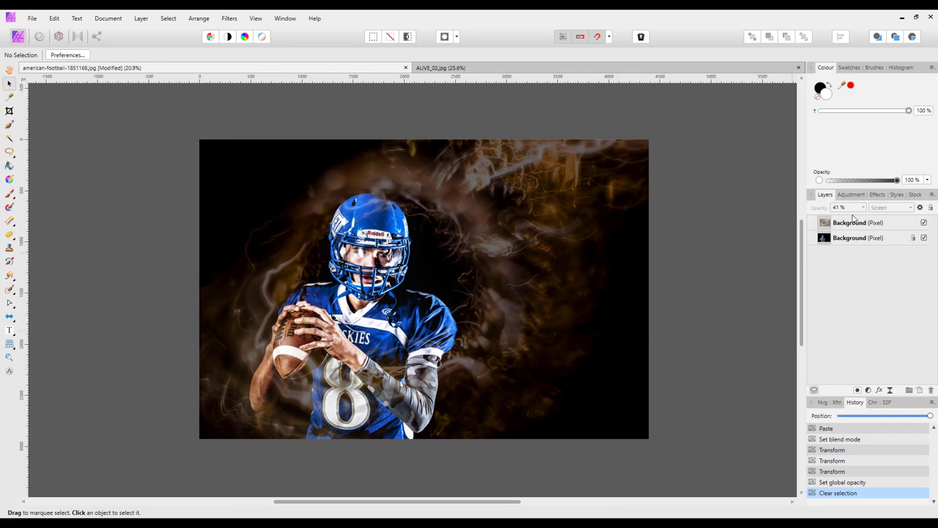
- Select the overlay layer and preview other blend modes on it, including Subtract and Glow
click(907, 223)
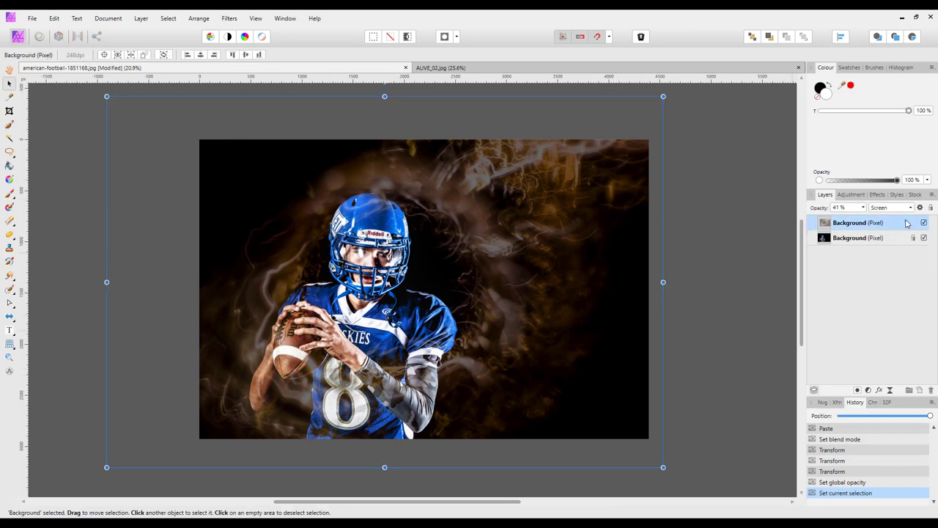
click(913, 208)
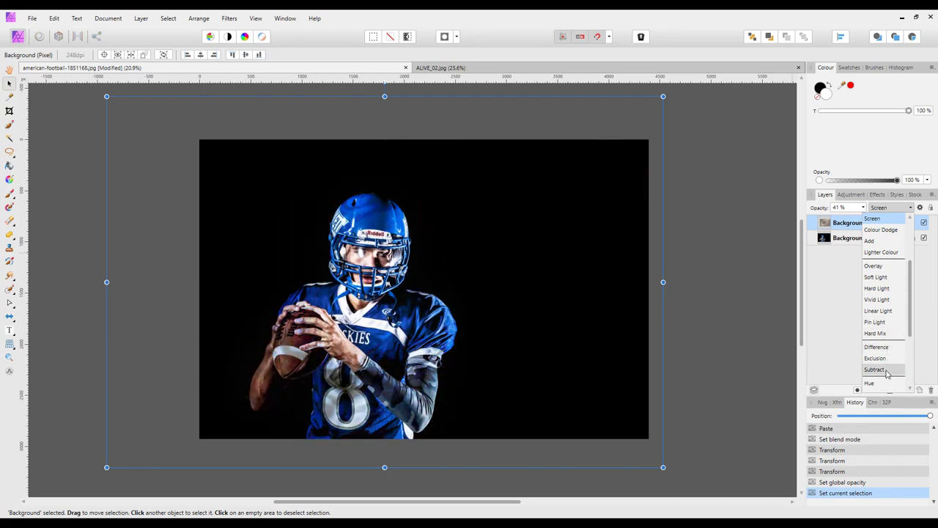
scroll(887, 374, down, 1)
scroll(887, 374, down, 2)
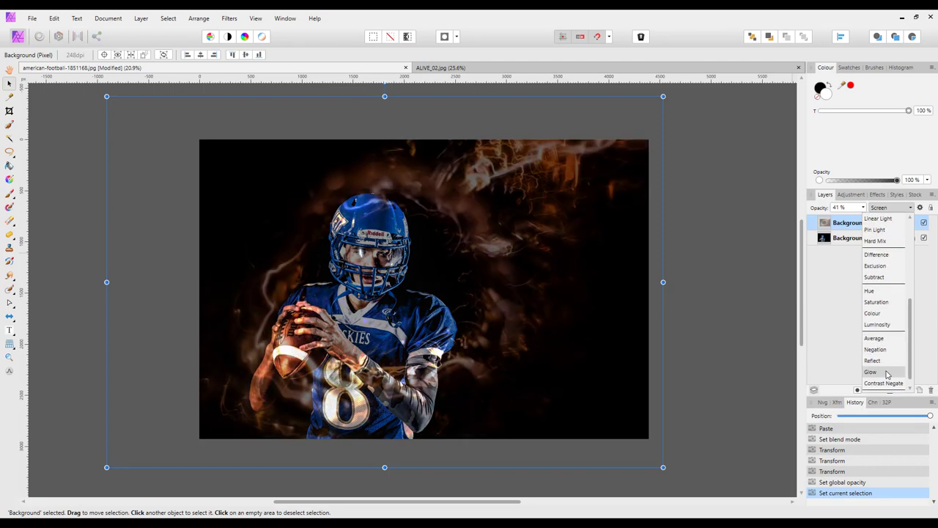
scroll(886, 366, up, 4)
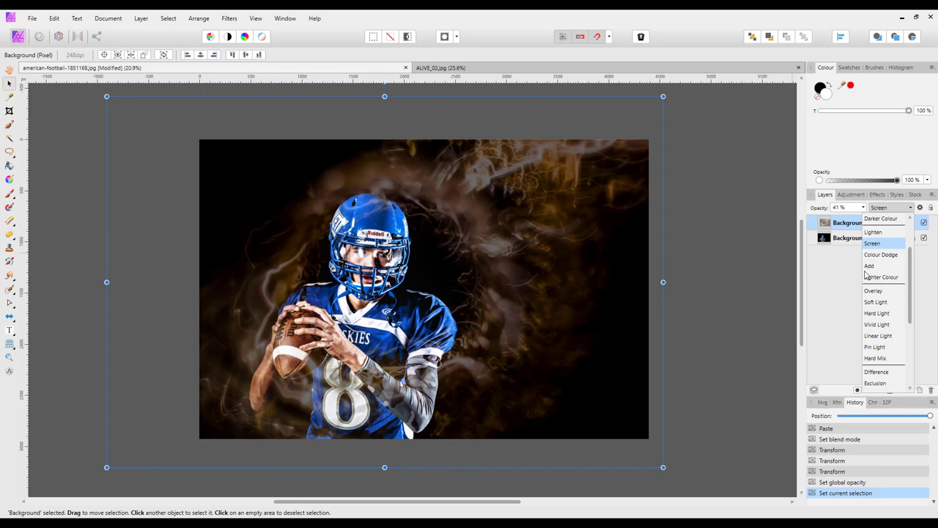
click(828, 224)
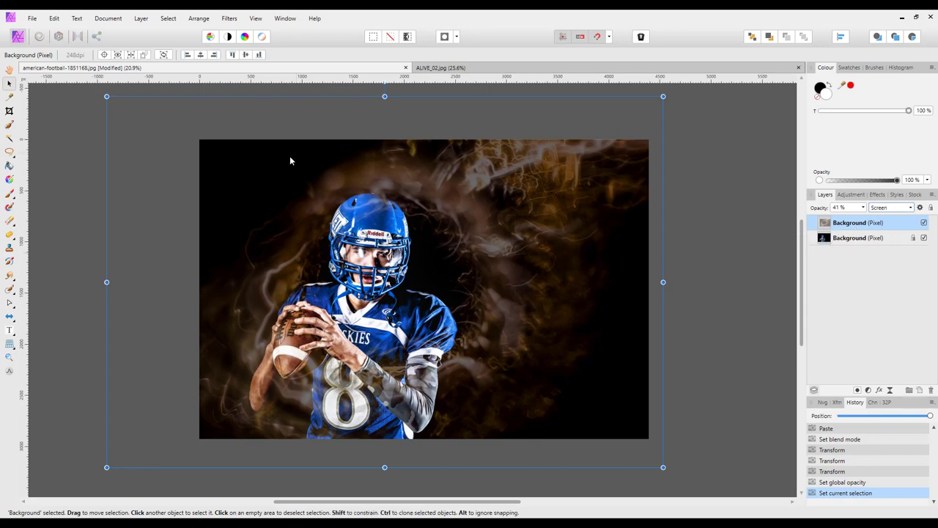
- Flip the overlay layer horizontally over the football player photo
click(197, 21)
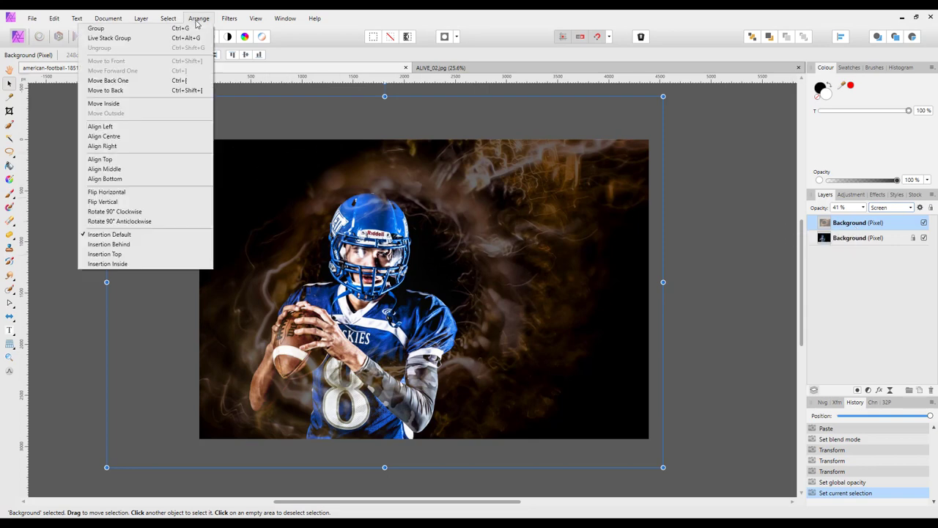
click(109, 194)
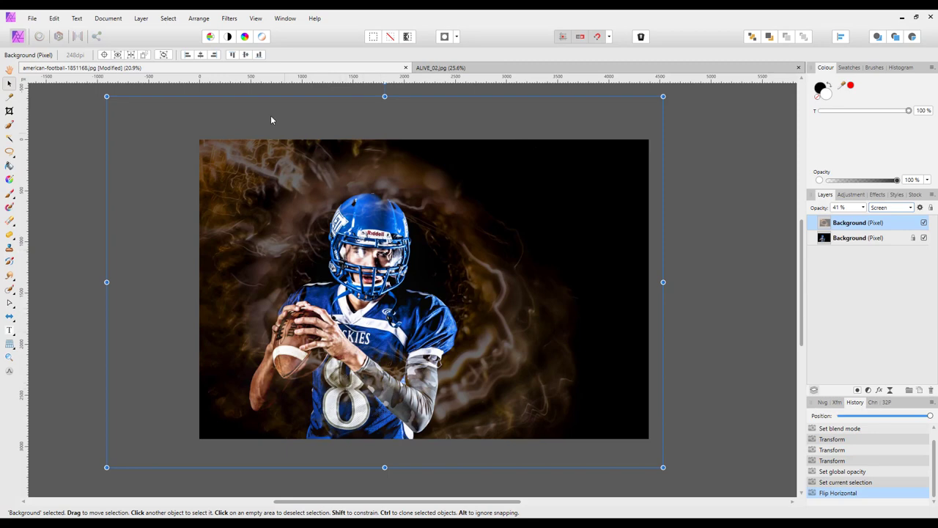
click(199, 18)
click(109, 191)
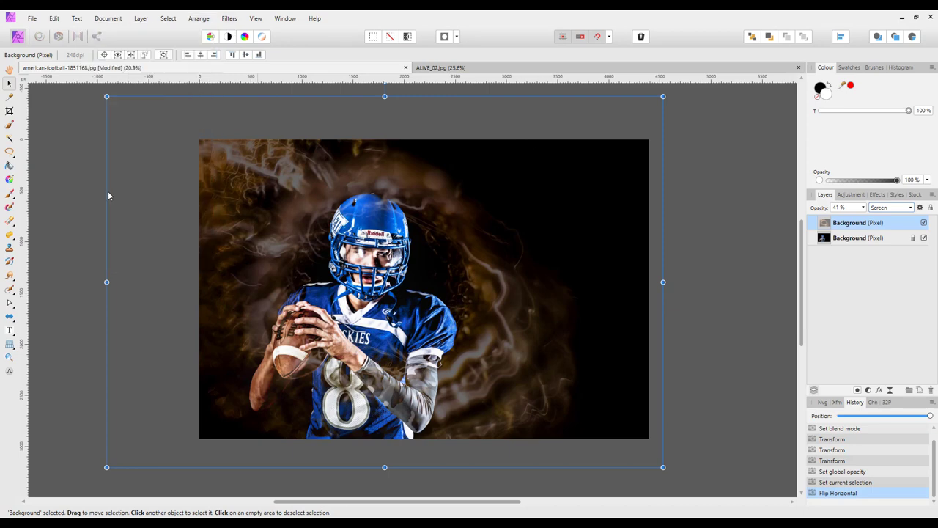
- Flip the overlay layer horizontally back to its earlier direction and deselect it
click(742, 245)
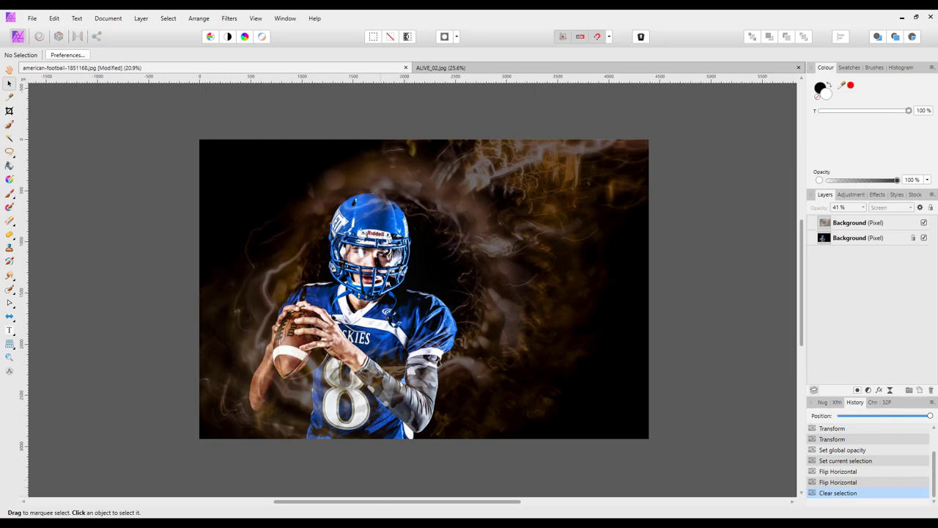
- Switch to File Explorer to view the contents of the Serif - Mystical Lights Download folder, and return to Affinity Photo
key(alt+Tab)
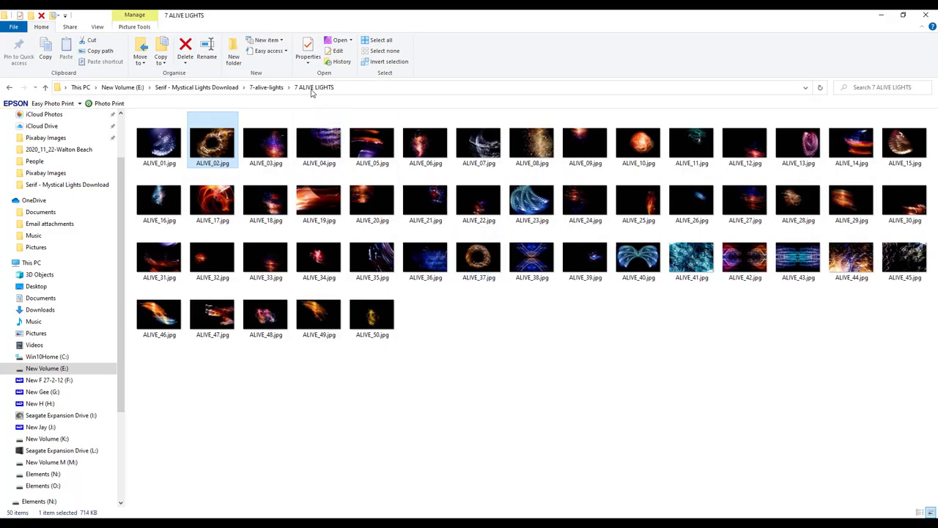
click(220, 88)
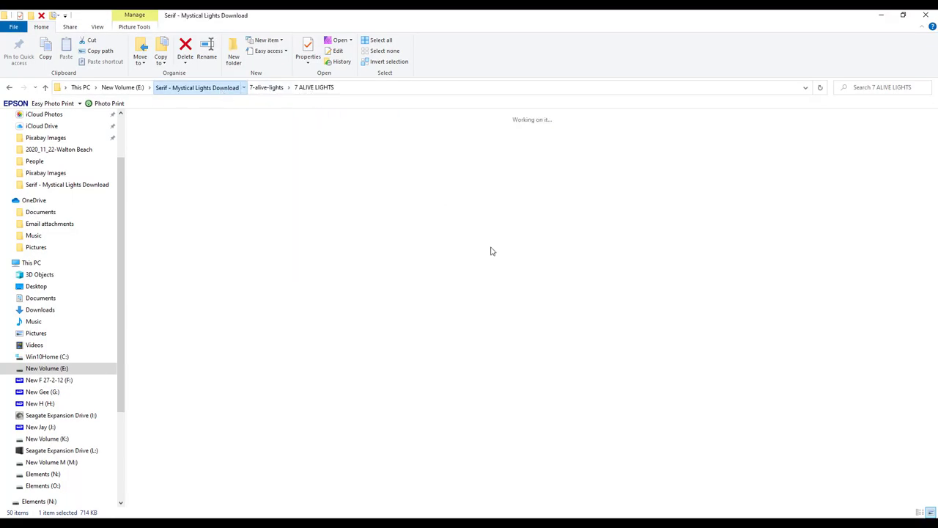
click(587, 330)
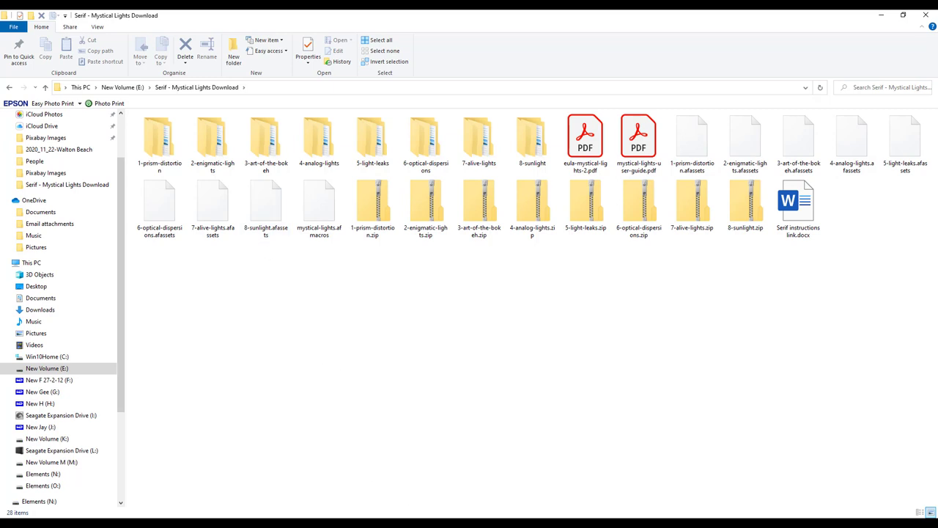
click(370, 480)
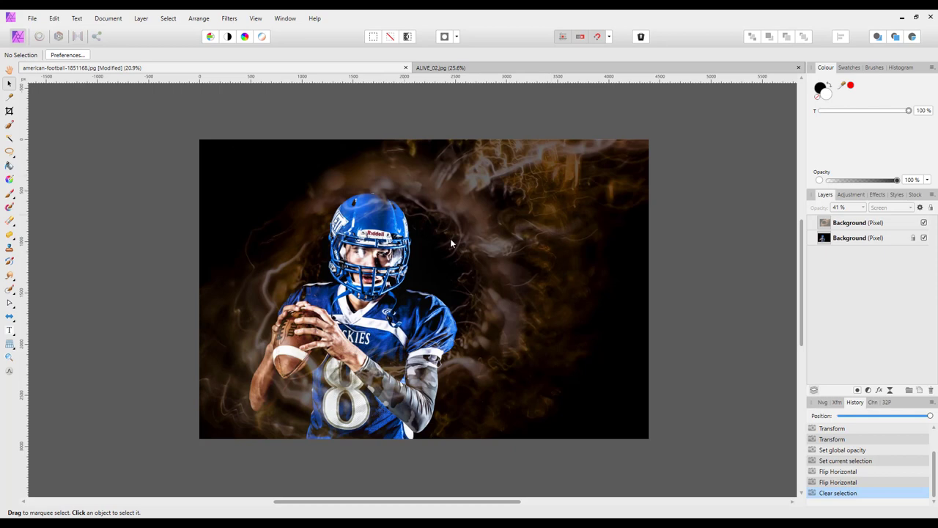
- Delete the upper overlay layer from the football player photo and clear the selection
right_click(854, 226)
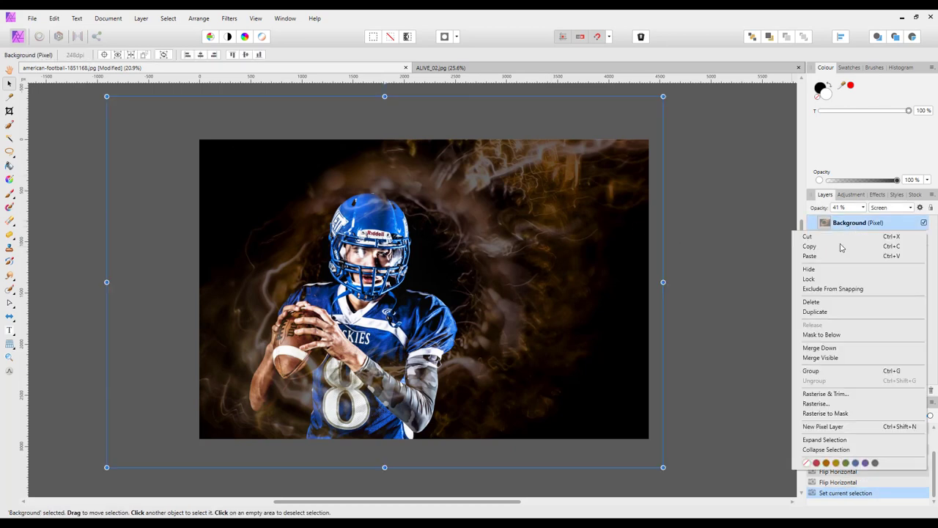
click(812, 304)
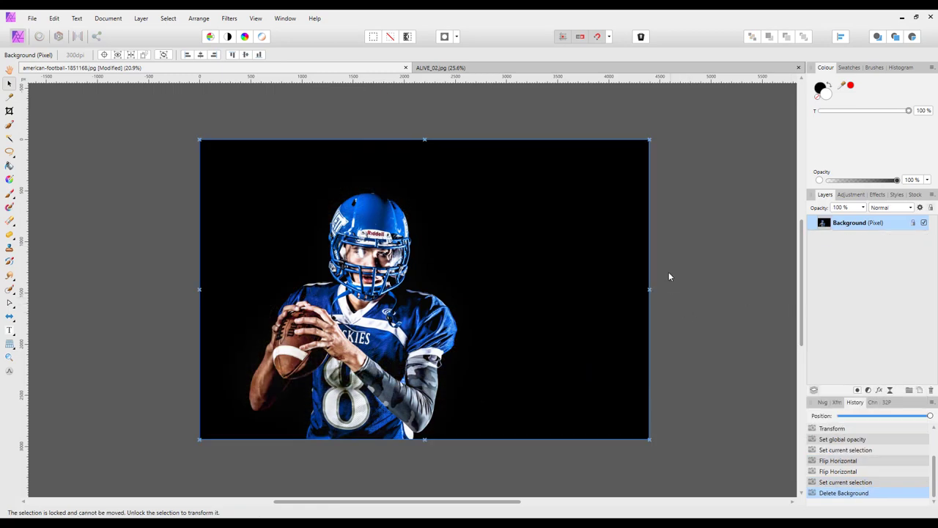
click(123, 358)
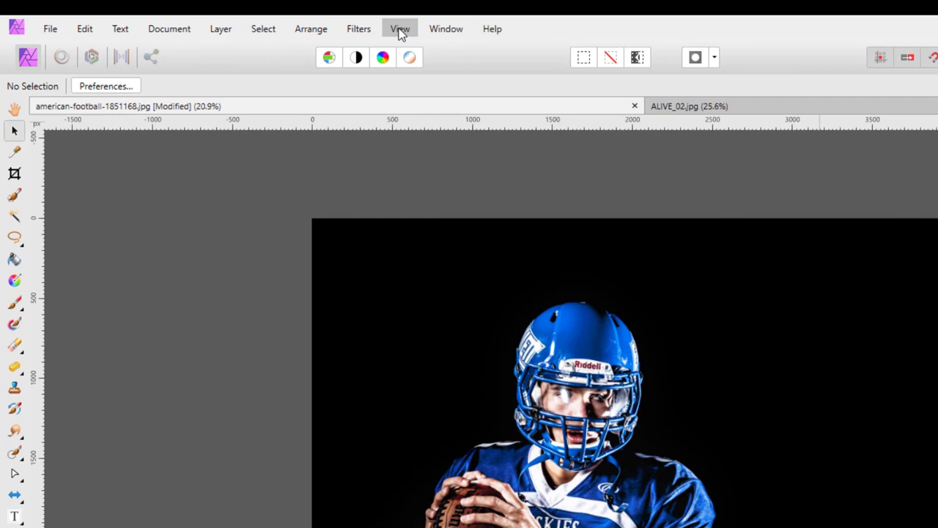
- Show the Assets studio in the workspace
click(400, 31)
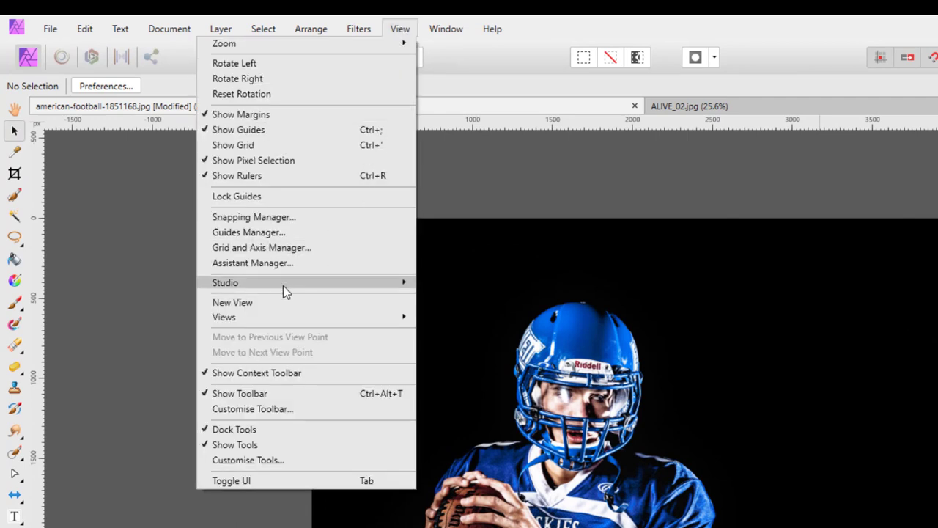
mouse_move(283, 287)
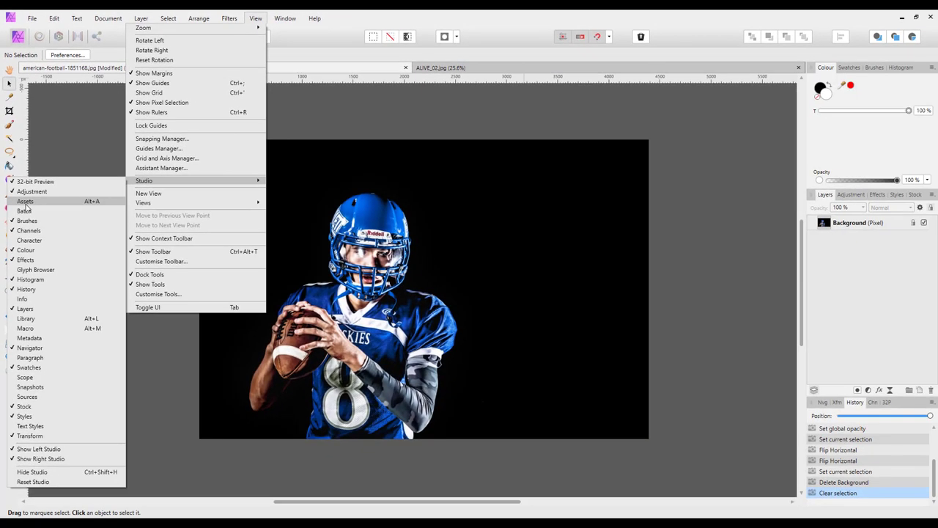
click(25, 203)
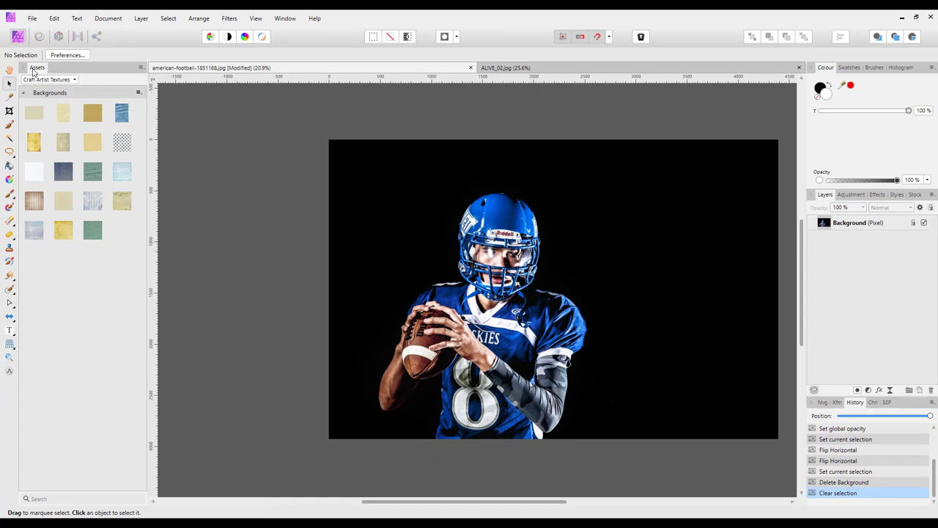
- Import the 7-alive-lights.afassets file from the Serif - Mystical Lights Download folder on New Volume (E:) into the assets
click(141, 68)
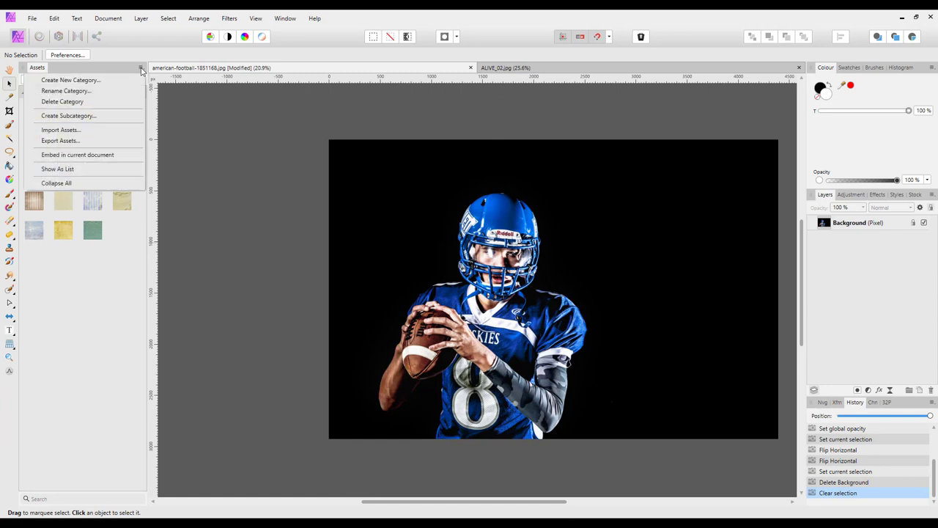
click(59, 131)
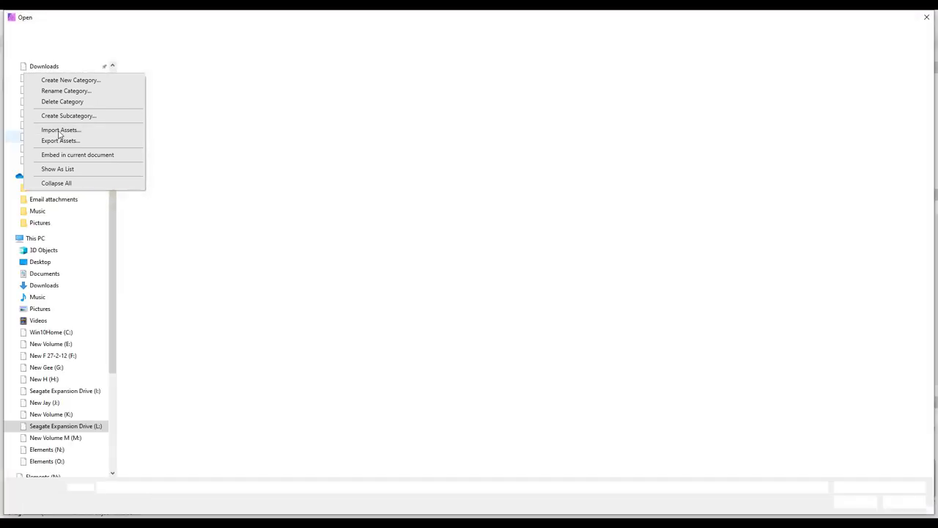
click(48, 344)
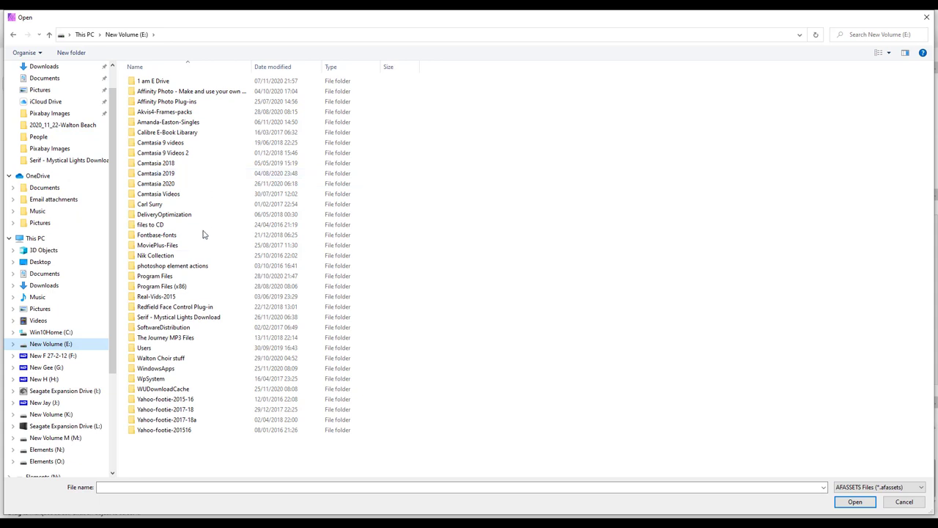
click(133, 320)
double_click(132, 319)
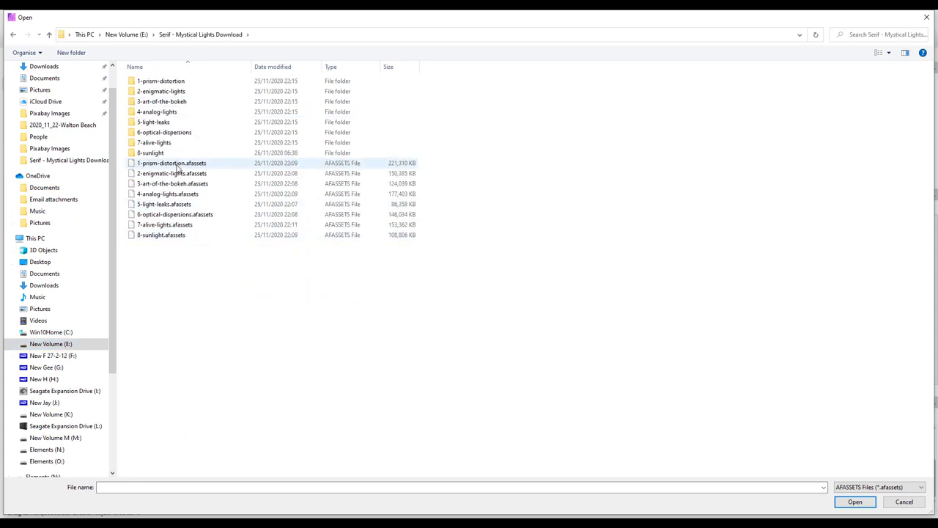
click(165, 229)
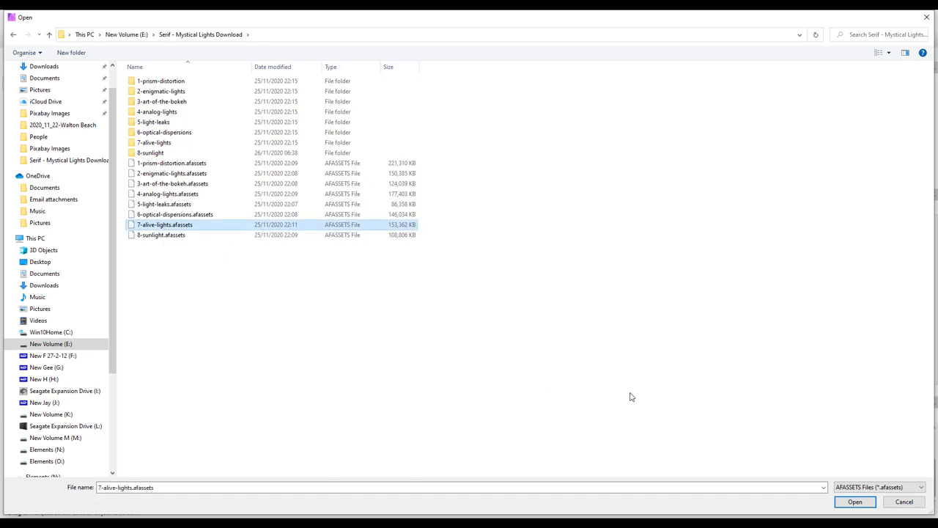
click(852, 503)
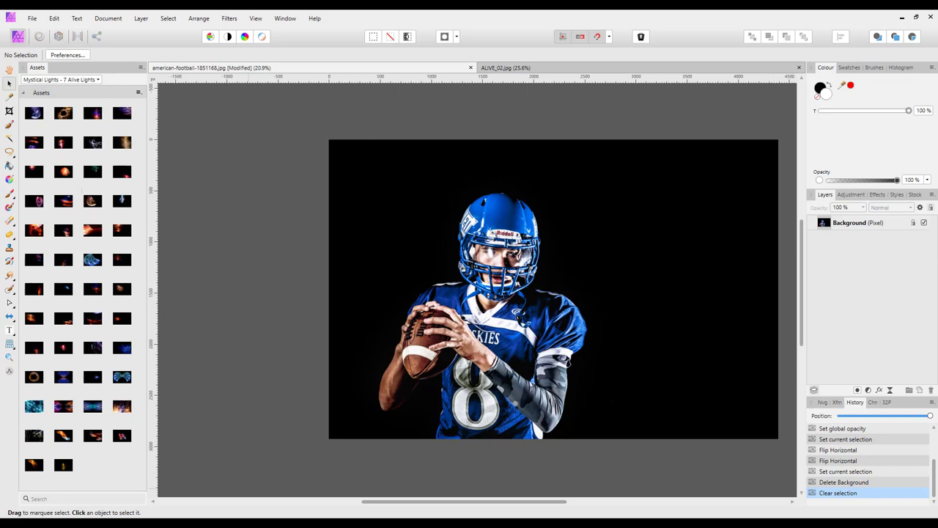
- Place the alive_02 light ring asset over the football player photo and enlarge it beyond the photo's upper edge
drag(382, 506, 386, 506)
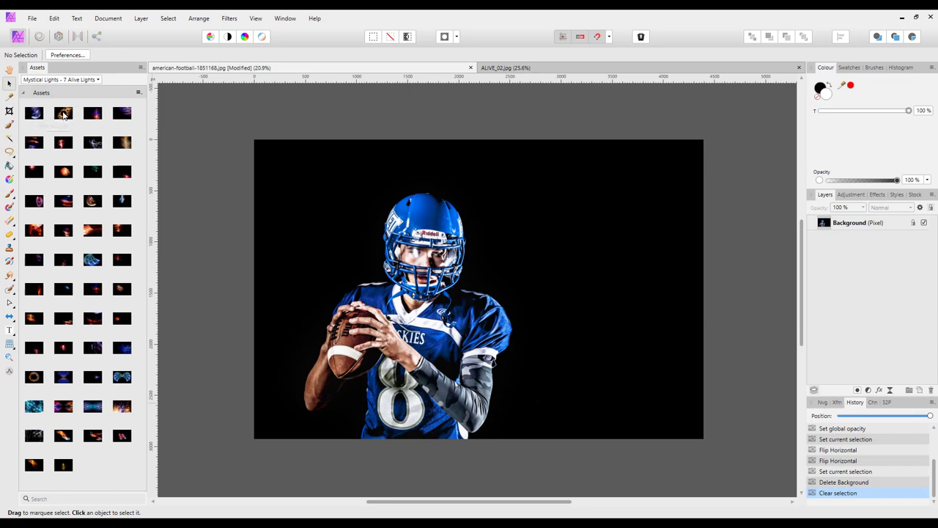
drag(63, 113, 443, 302)
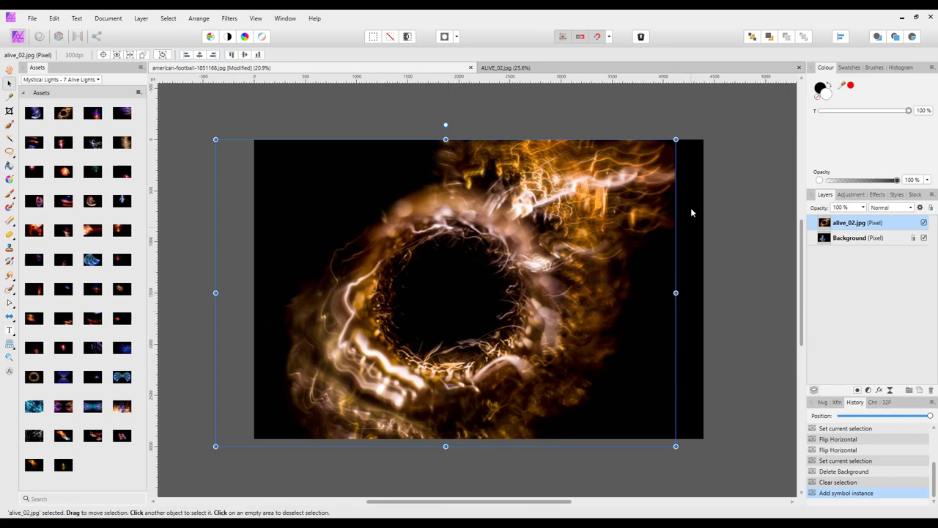
drag(699, 125, 720, 110)
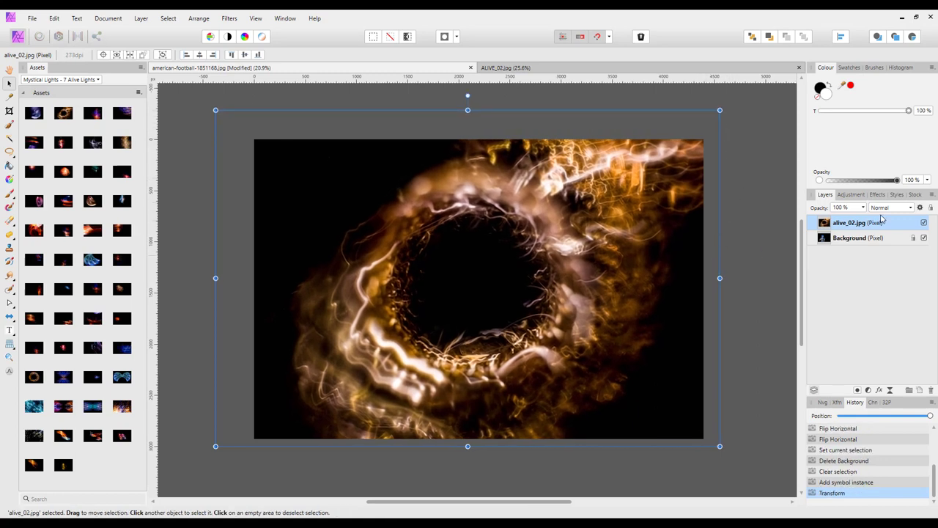
- Set the alive_02.jpg layer's blend mode to Screen and reposition it so the light ring surrounds the player
click(910, 210)
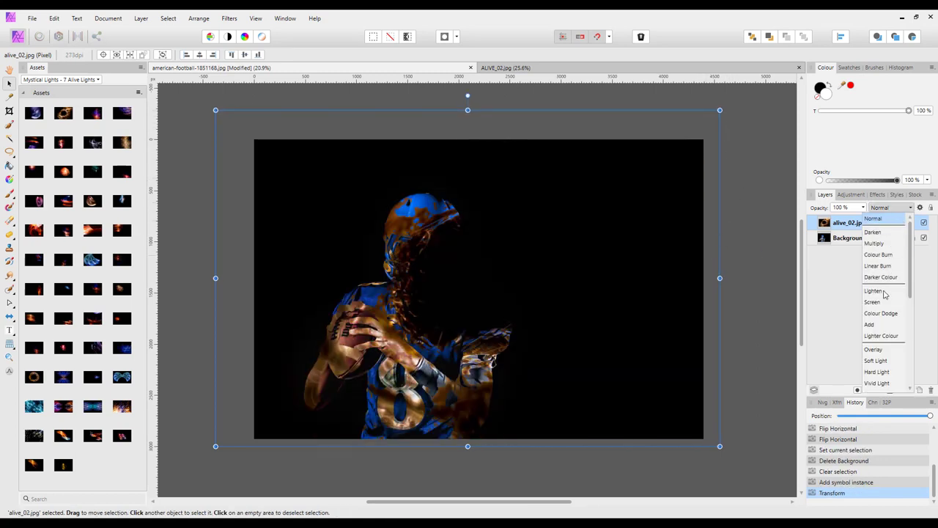
click(878, 302)
drag(584, 323, 568, 319)
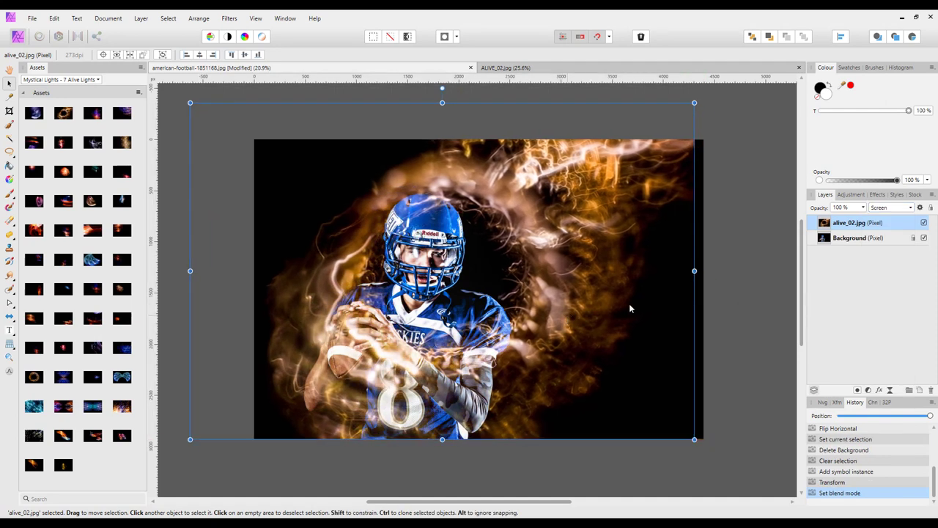
- Reduce the alive_02.jpg layer's opacity to 56 % and deselect it
click(863, 208)
drag(866, 218, 835, 223)
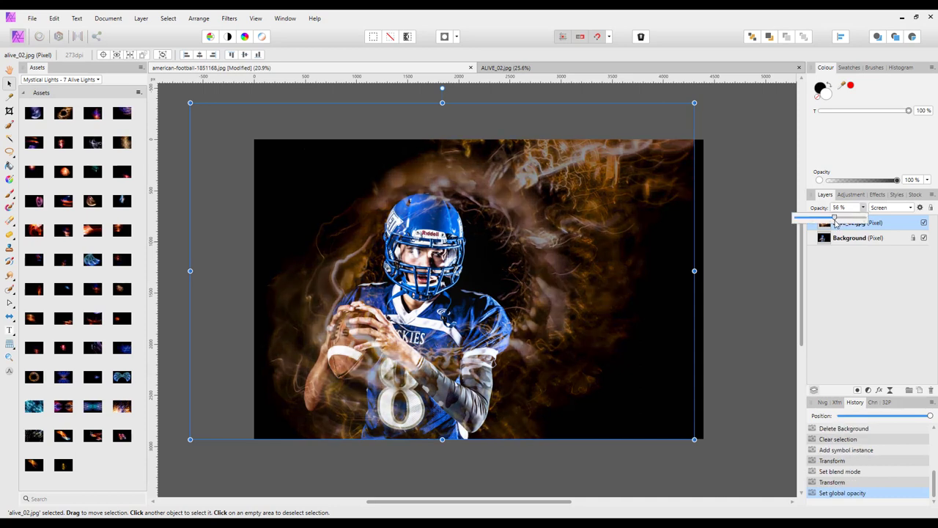
click(749, 264)
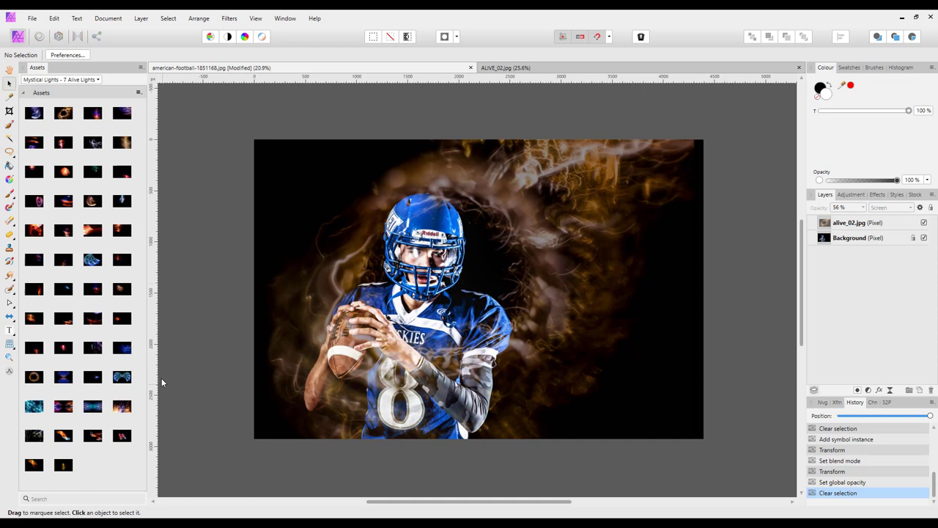
- Delete the Mystical Lights - 7 Alive Lights category from the assets
click(140, 68)
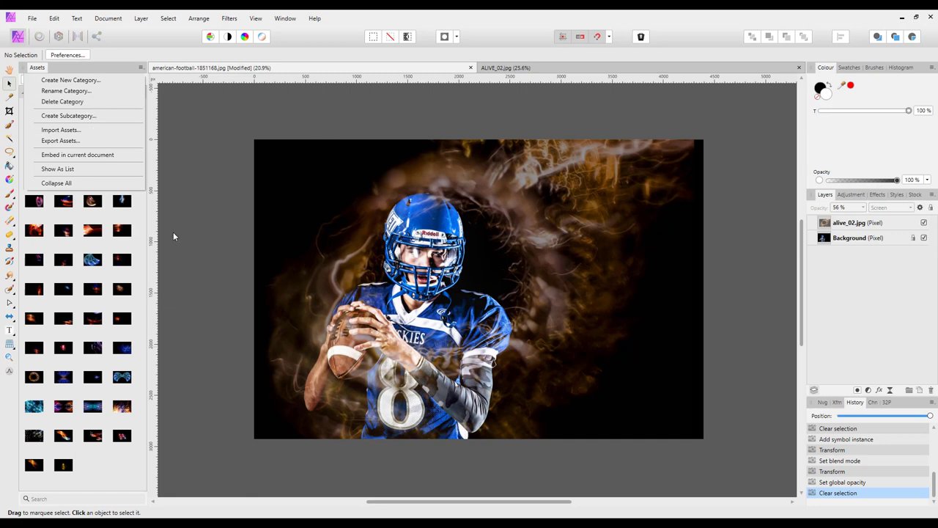
click(72, 102)
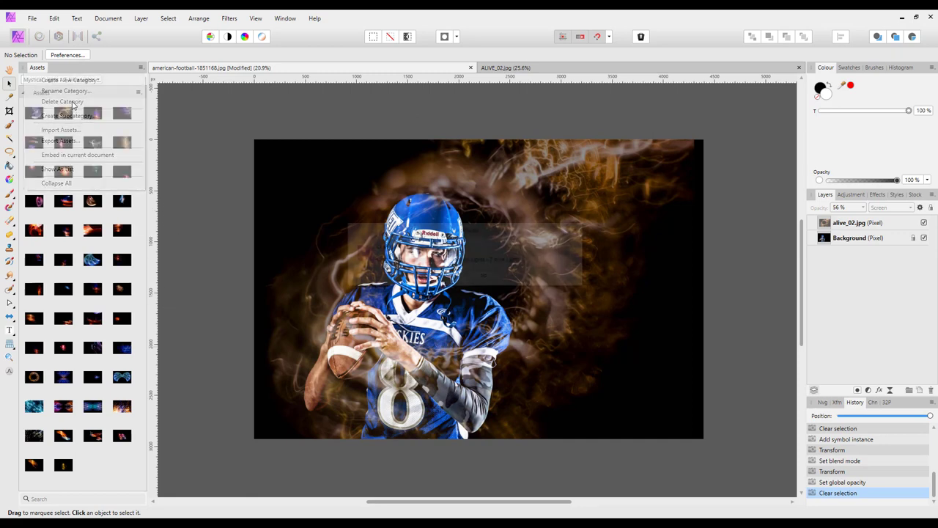
click(445, 277)
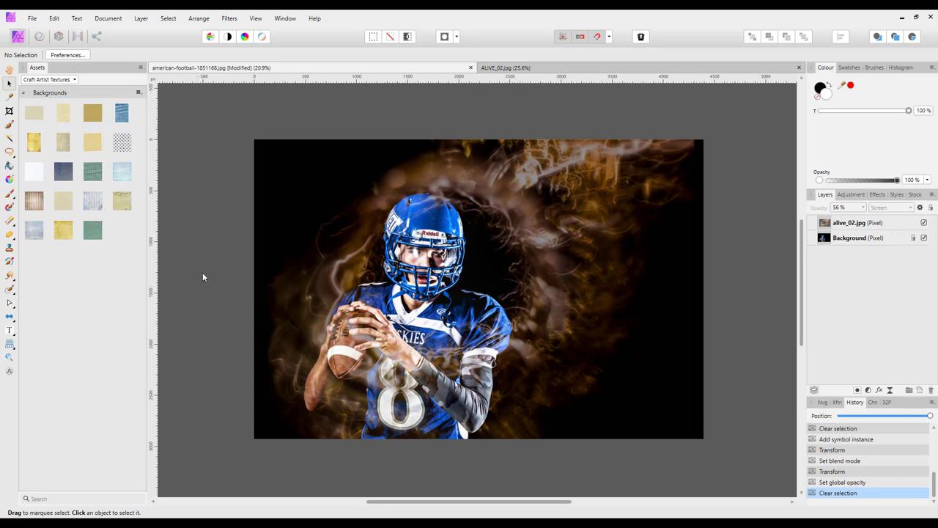
- Hide the Assets studio from the workspace
click(255, 18)
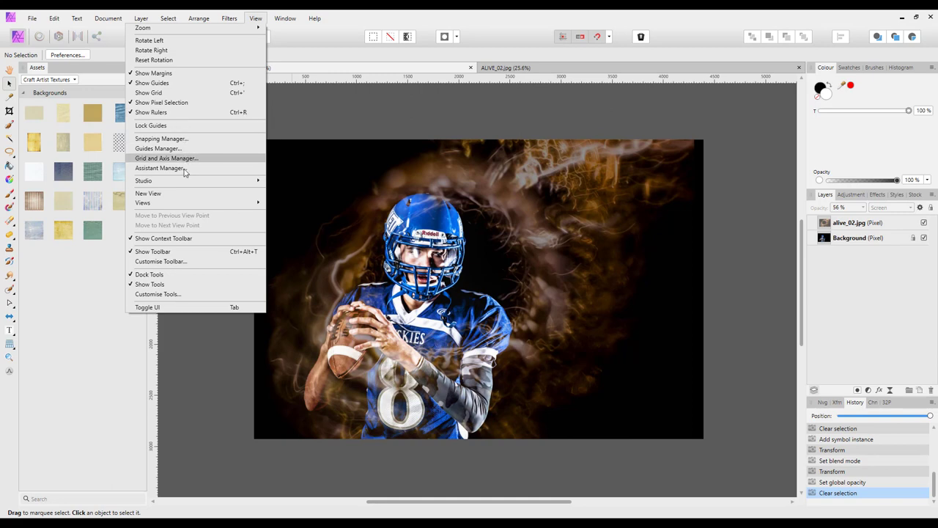
mouse_move(185, 181)
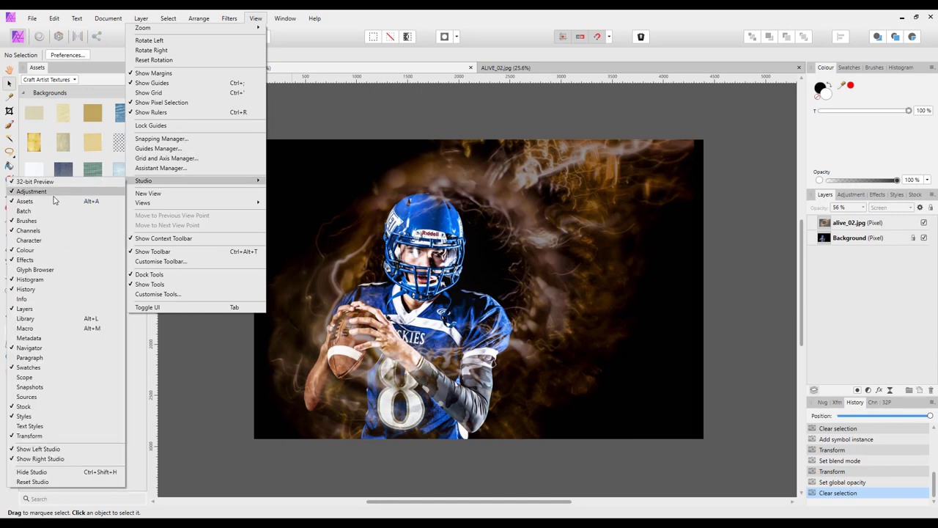
click(28, 202)
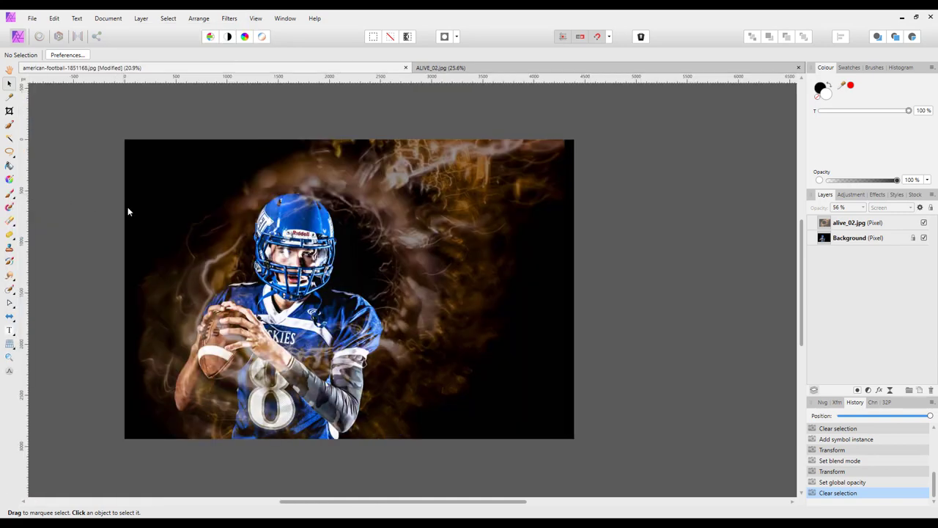
- Set the alive_02.jpg layer's blend mode to Normal and its opacity to 100 %
scroll(269, 362, up, 1)
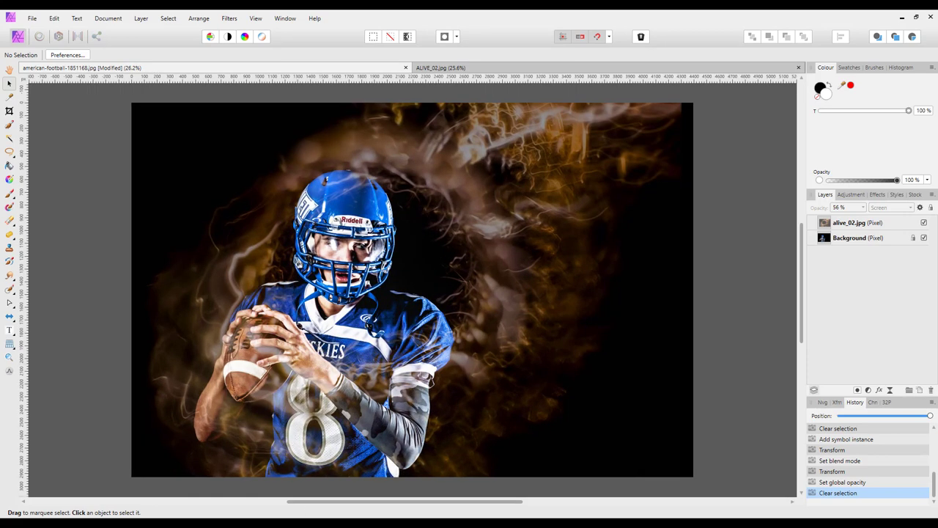
key(alt+Tab)
click(835, 226)
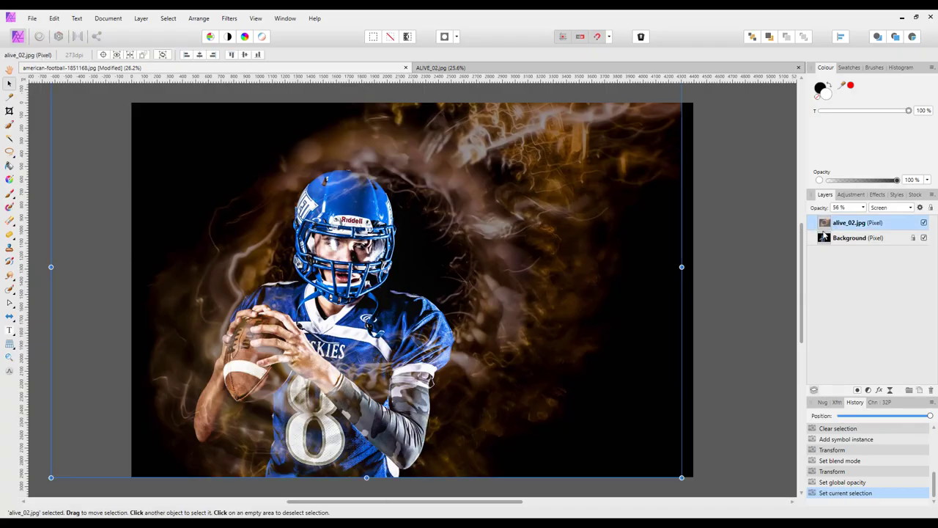
right_click(823, 227)
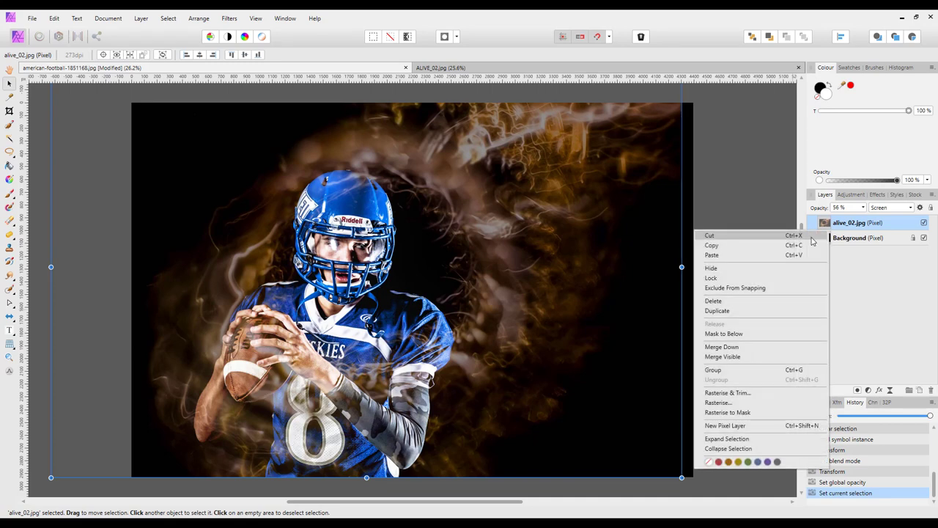
click(858, 298)
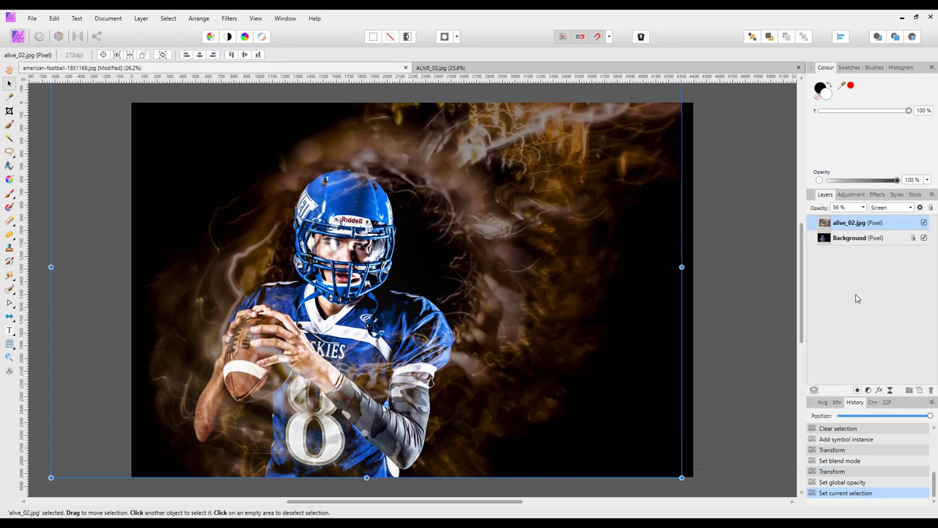
click(914, 212)
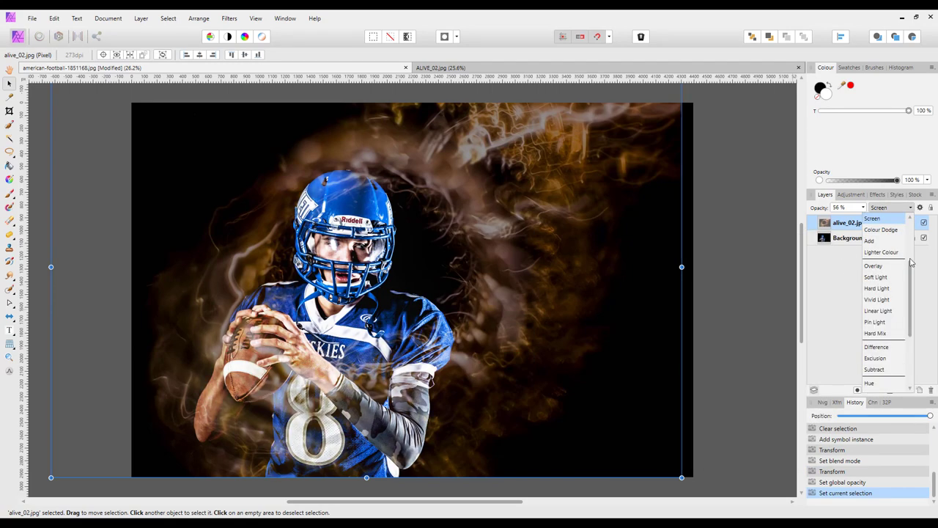
scroll(911, 263, up, 5)
click(887, 306)
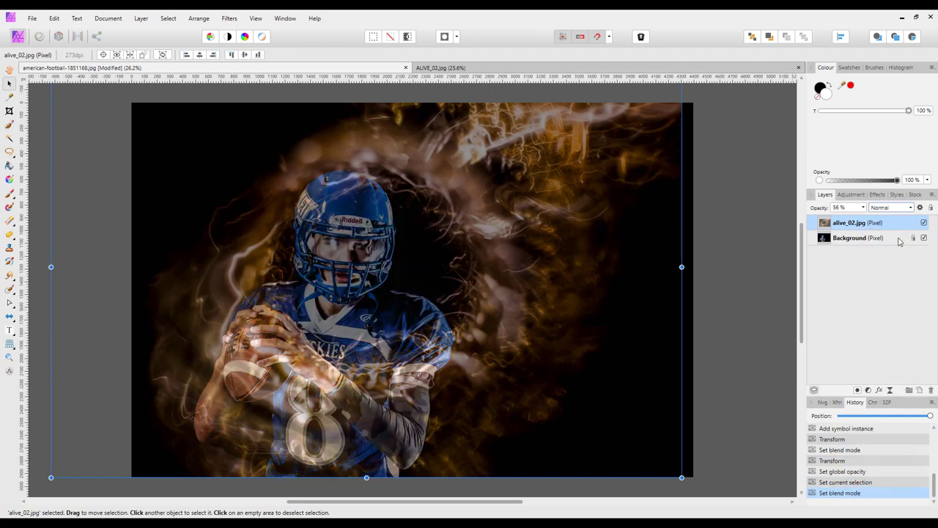
drag(862, 208, 899, 220)
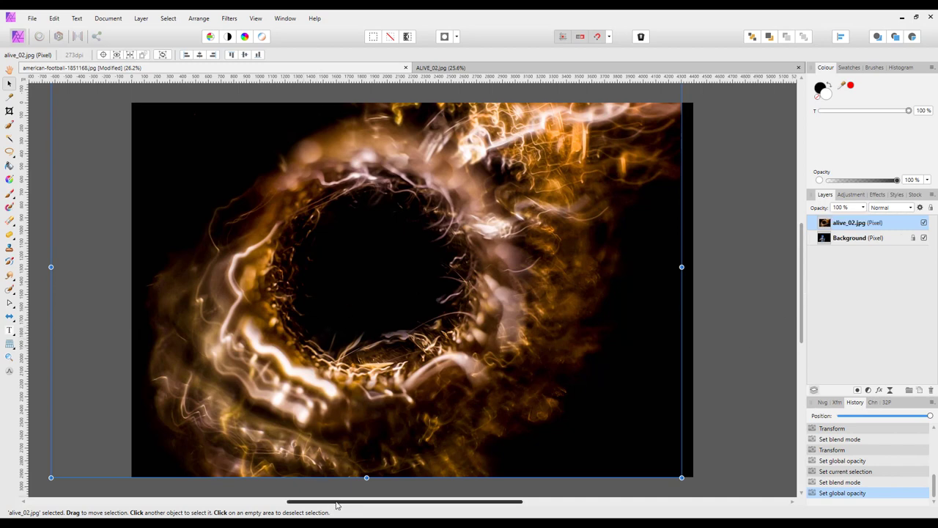
- Show the Macro and Library studios in the workspace
drag(332, 505, 322, 506)
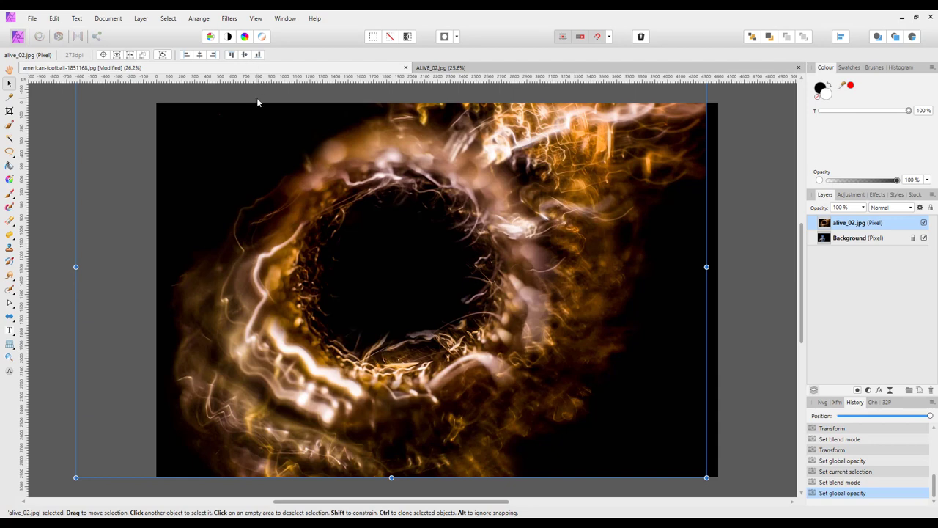
click(257, 19)
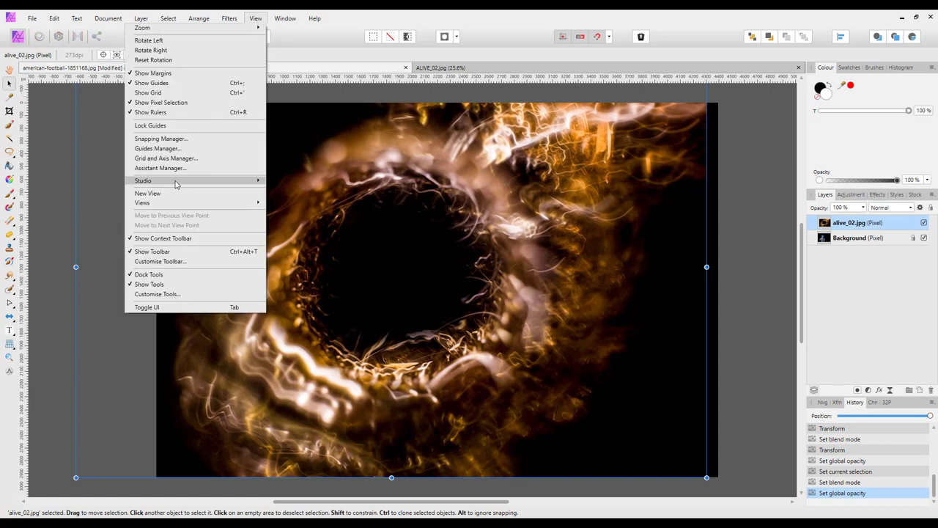
mouse_move(176, 181)
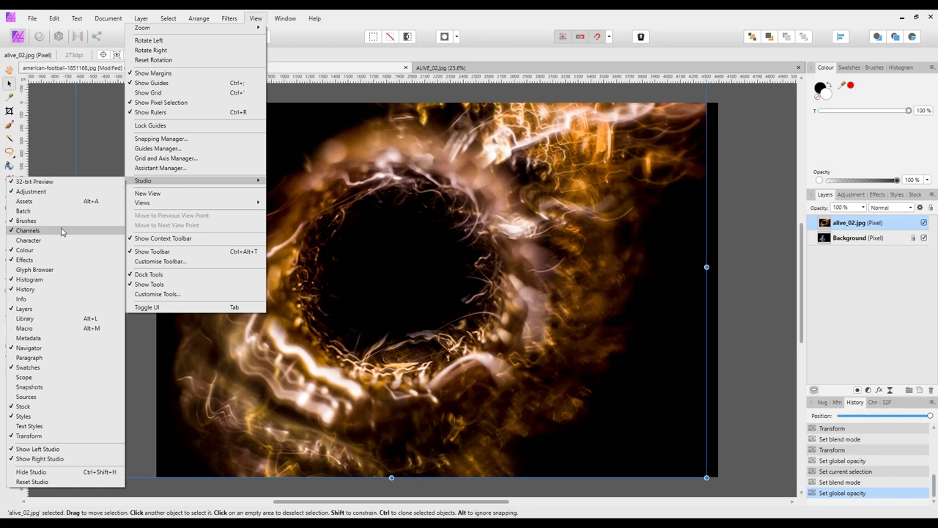
click(23, 331)
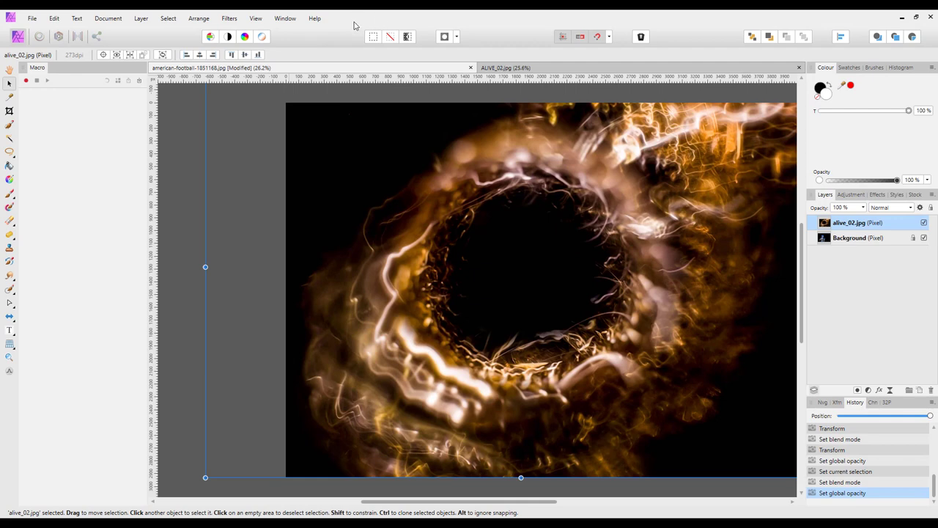
click(256, 19)
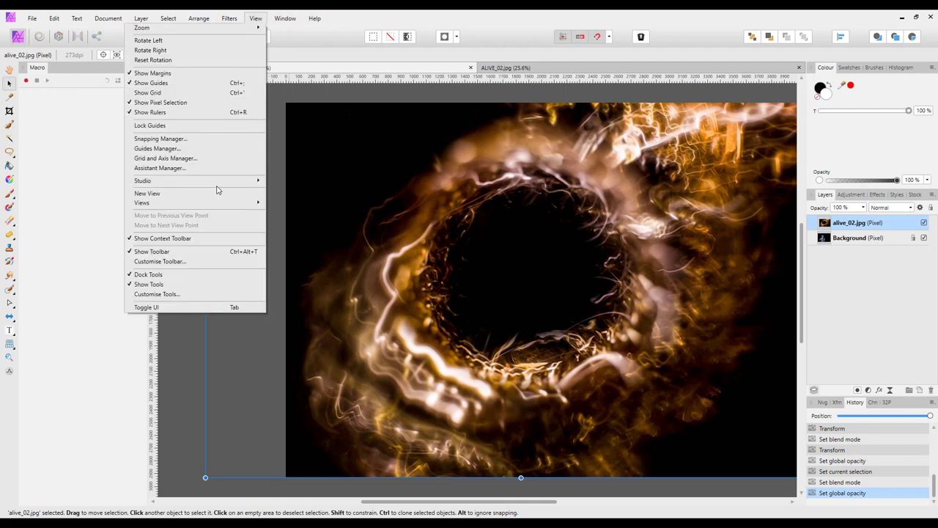
mouse_move(207, 182)
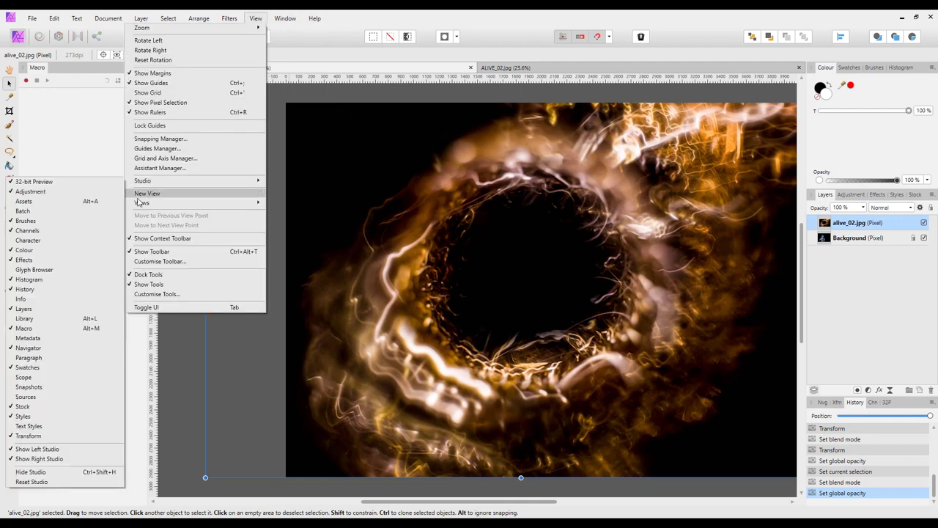
click(45, 318)
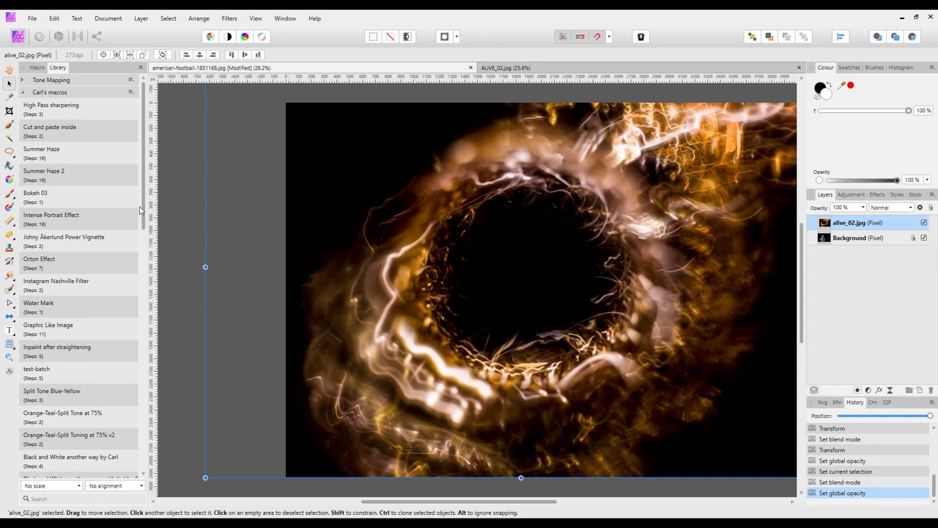
- Collapse the Carl's macros category in the macro library
click(36, 68)
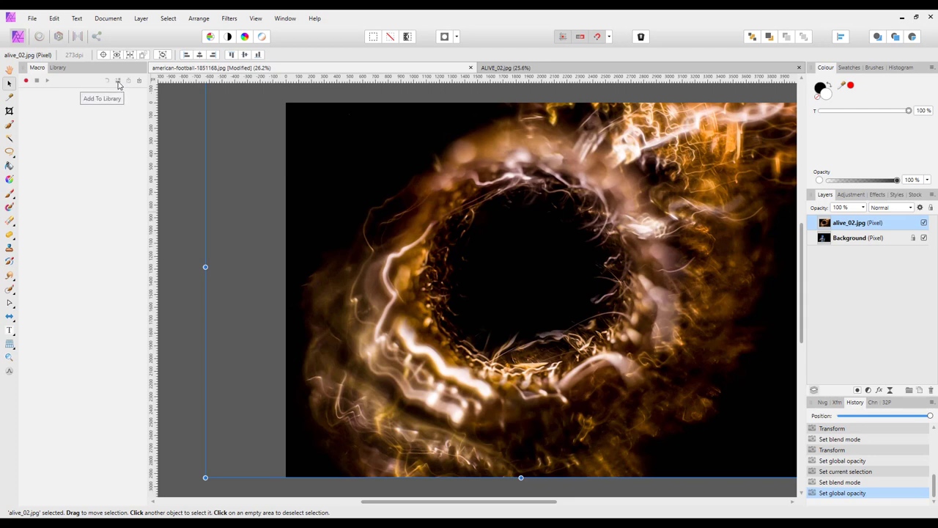
click(59, 68)
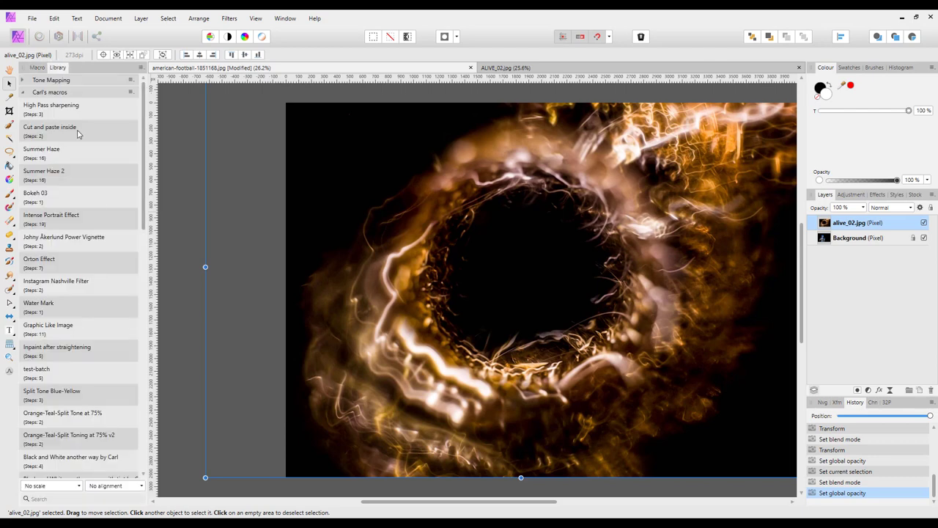
click(22, 92)
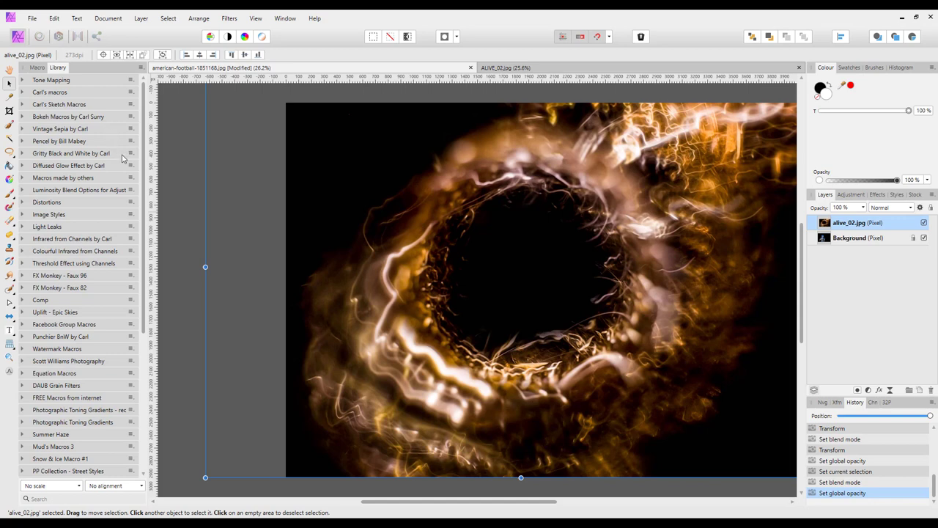
- Import mystical-lights.afmacros from the Serif - Mystical Lights Download folder into the macro library
drag(145, 108, 155, 244)
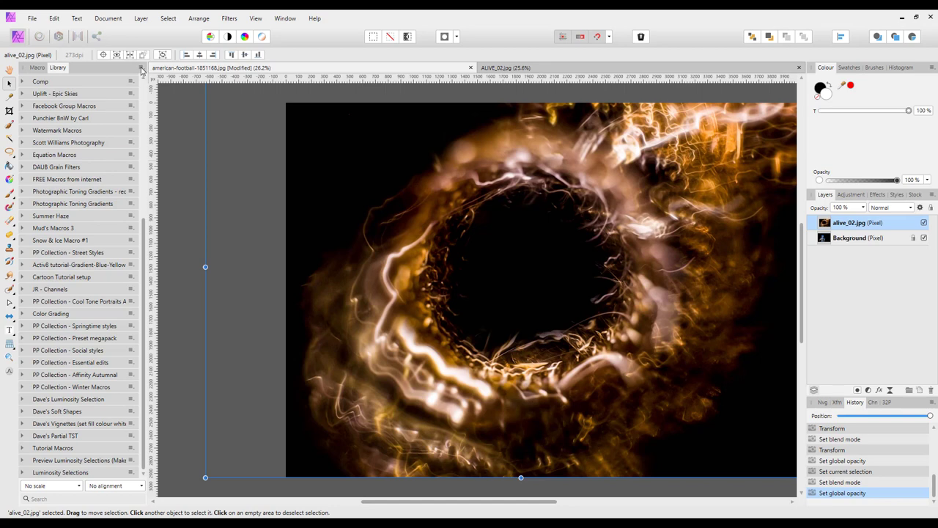
click(141, 69)
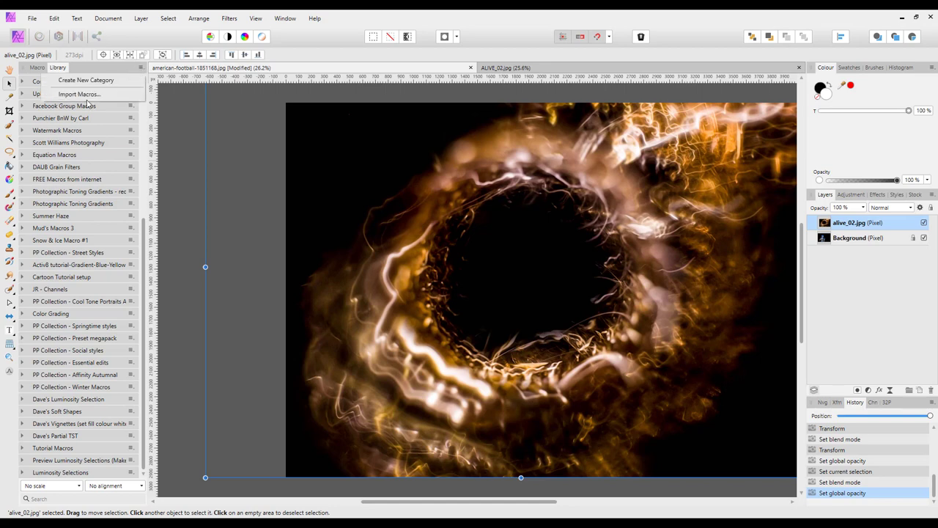
click(83, 96)
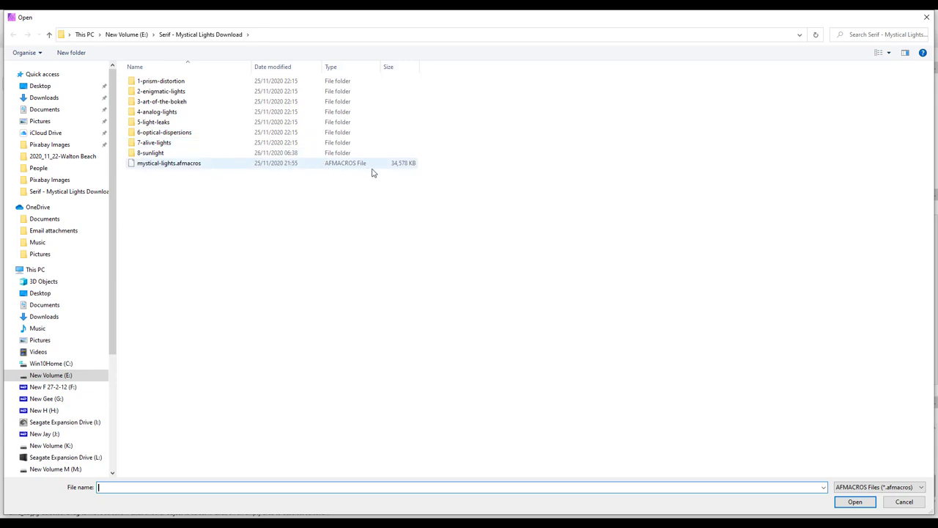
click(150, 164)
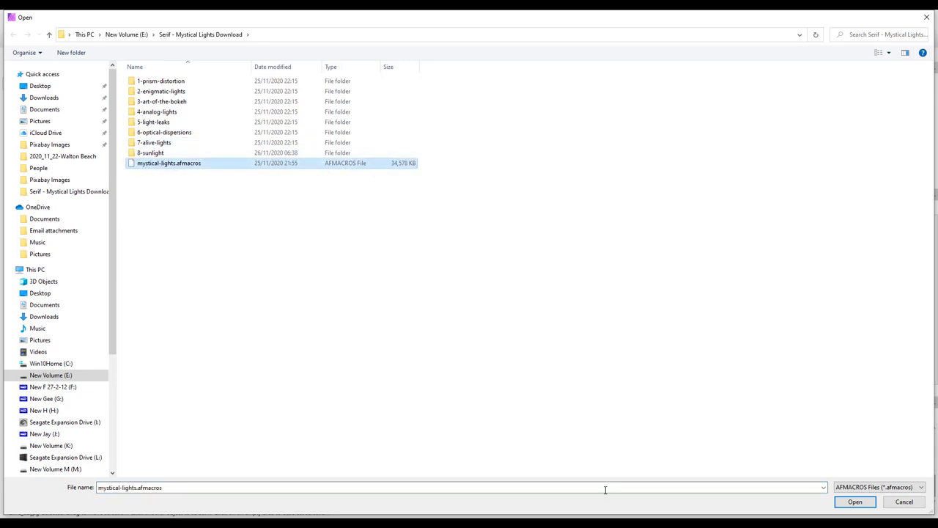
click(855, 503)
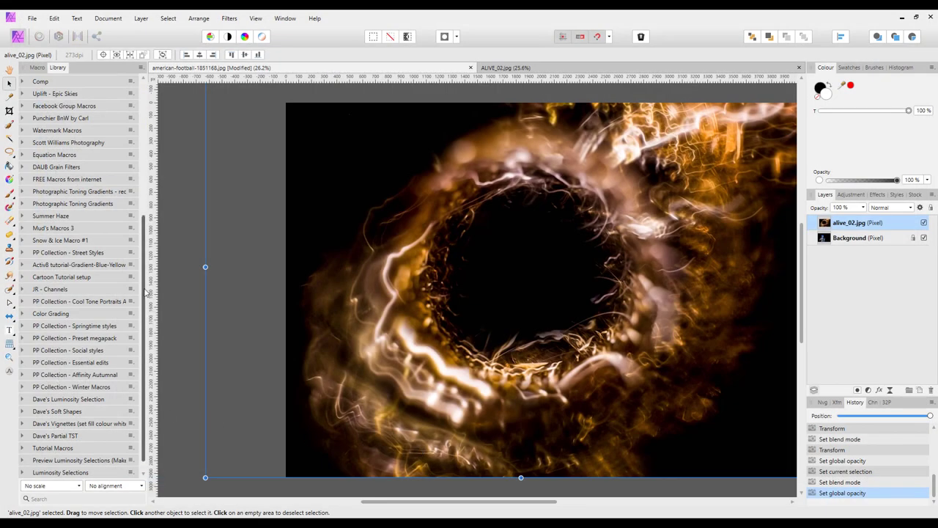
- Expand the Mystical Lights Macros category at the end of the library to list all its macros
scroll(147, 294, down, 1)
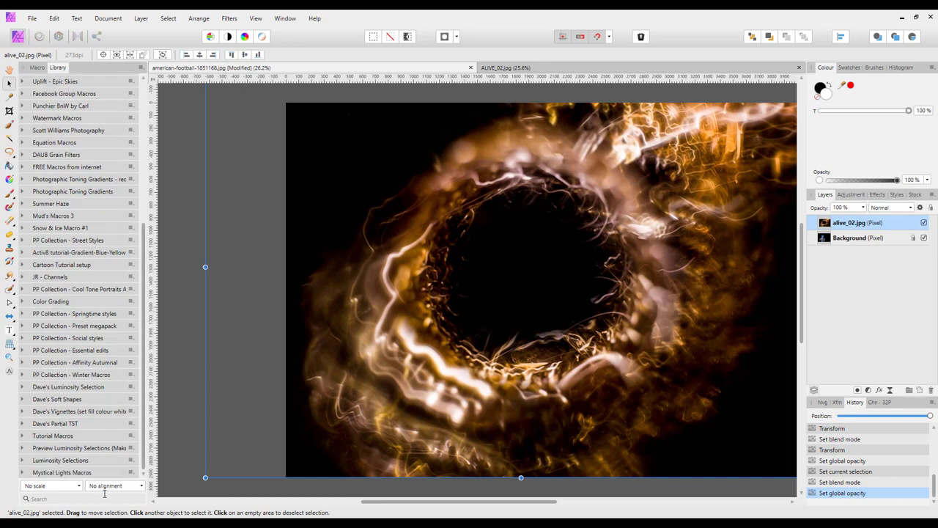
click(22, 473)
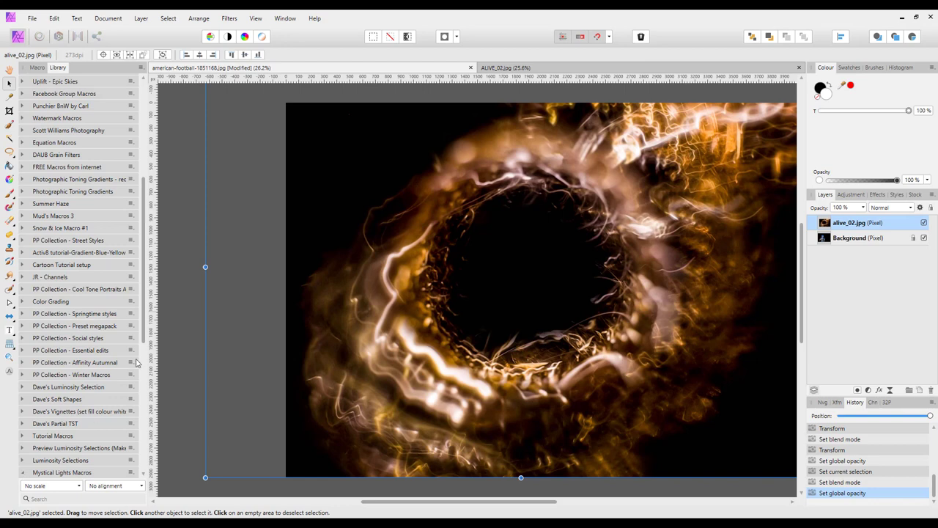
drag(144, 317, 144, 455)
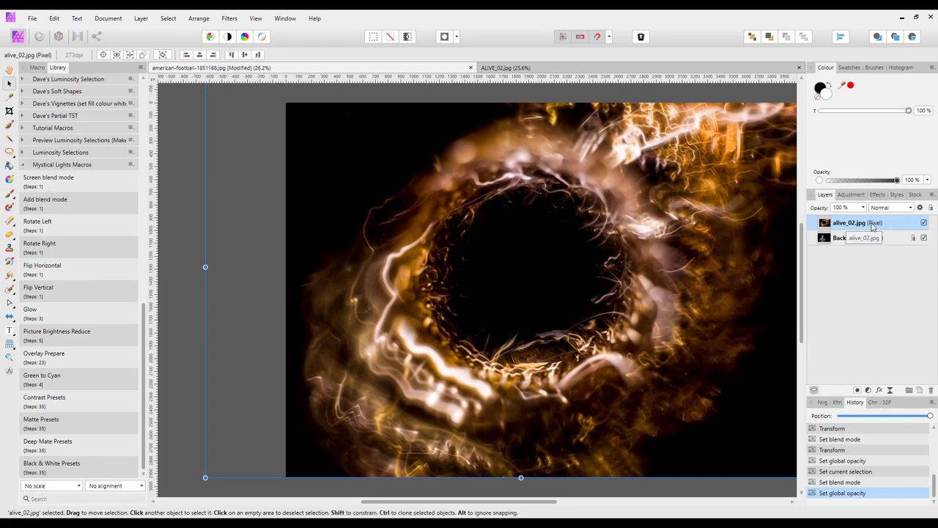
- Apply the Screen blend mode macro to the alive_02.jpg layer, followed by the Add blend mode macro
click(53, 182)
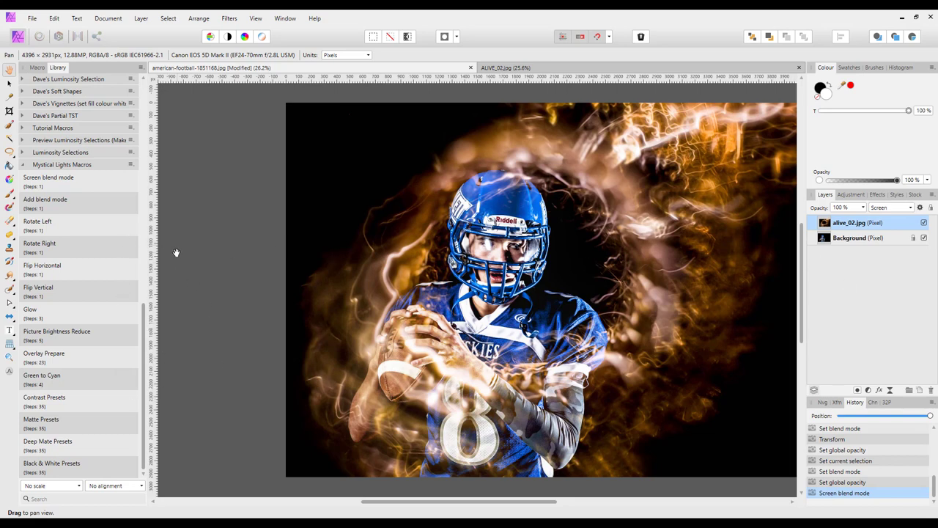
click(77, 208)
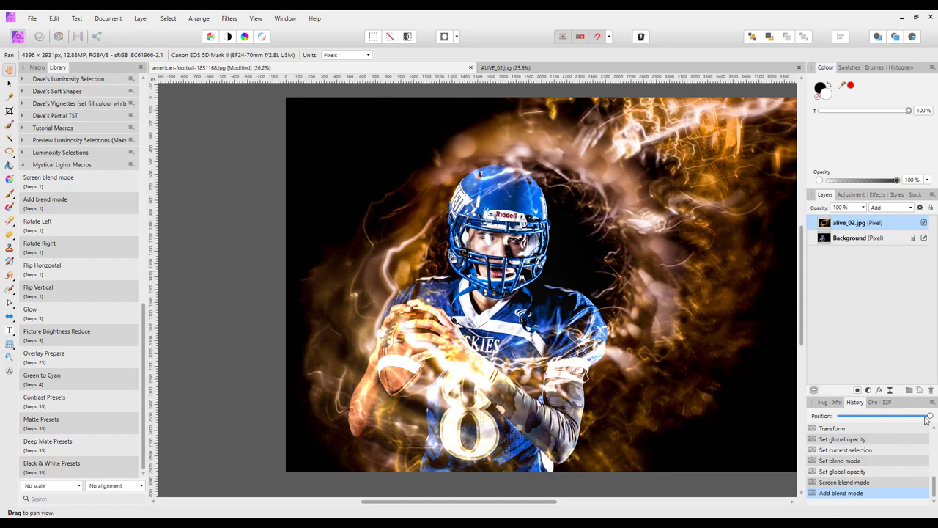
drag(929, 416, 935, 417)
- Try the Flip Horizontal macro on the alive_02.jpg layer, and revert the history to the last Set blend mode state
click(58, 272)
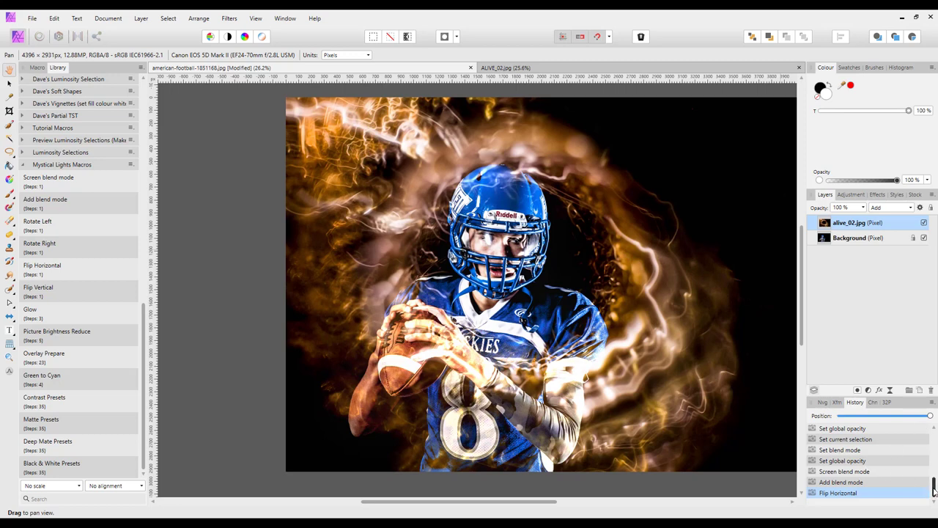
drag(934, 491, 934, 488)
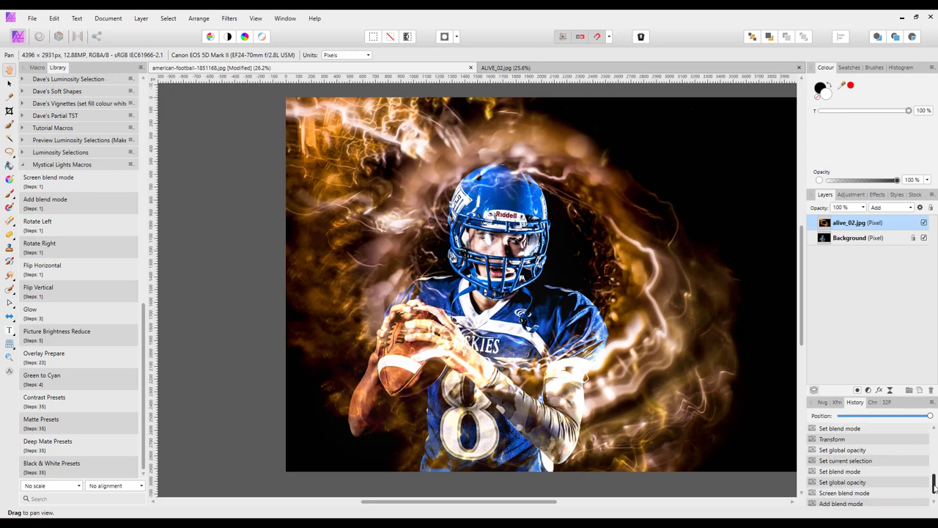
click(847, 472)
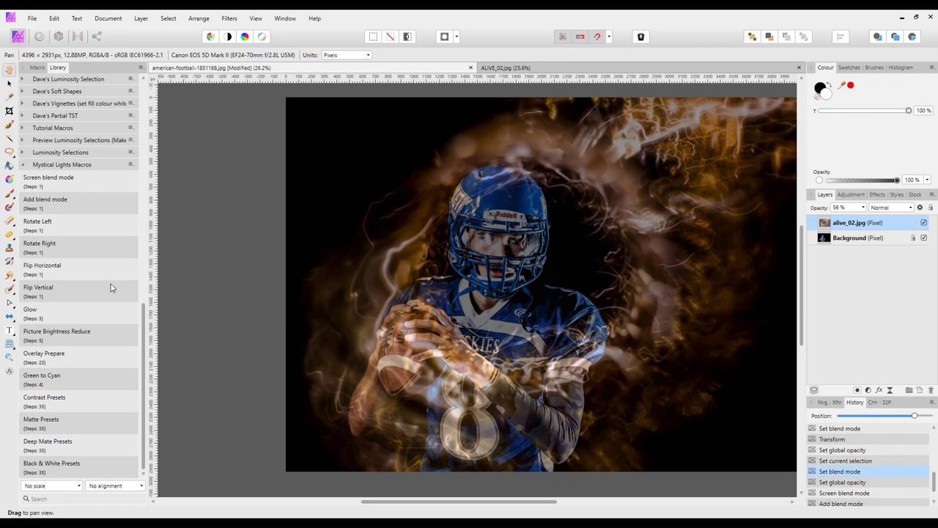
- Apply the Overlay Prepare macro to the alive_02.jpg layer and expand its nested adjustments
click(61, 361)
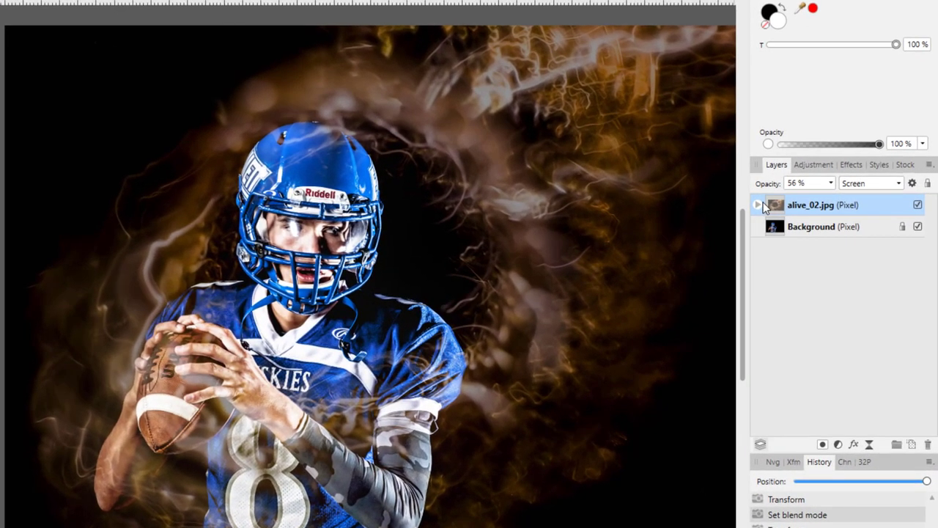
click(758, 204)
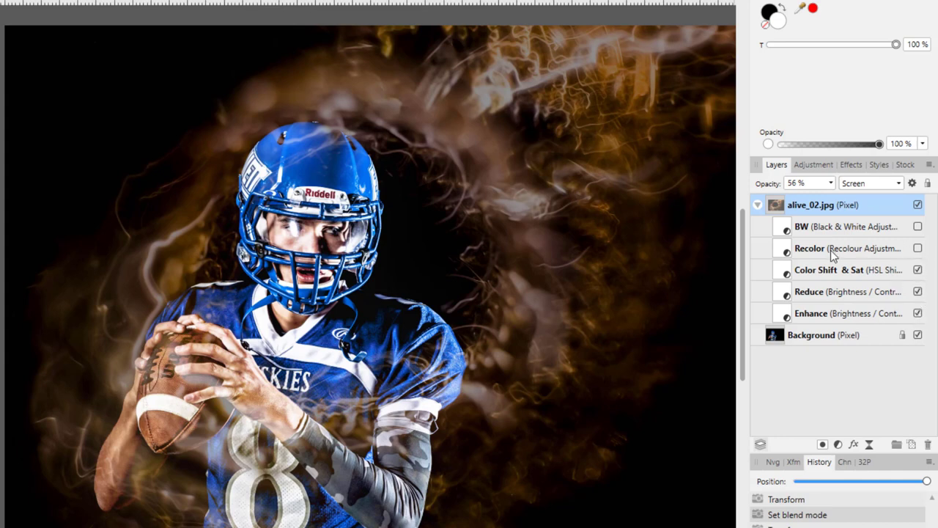
- Preview the nested Recolor and BW adjustments one at a time, turning each on and off again
click(920, 249)
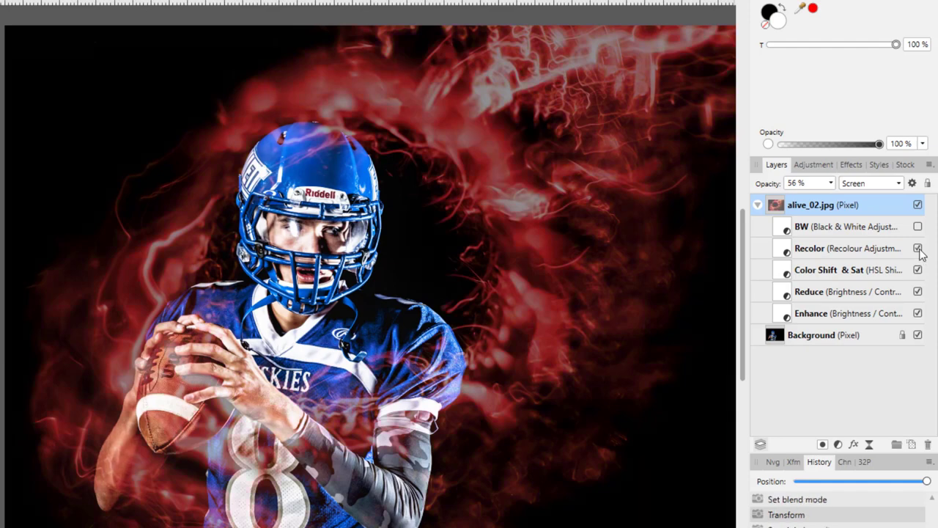
click(919, 249)
click(919, 227)
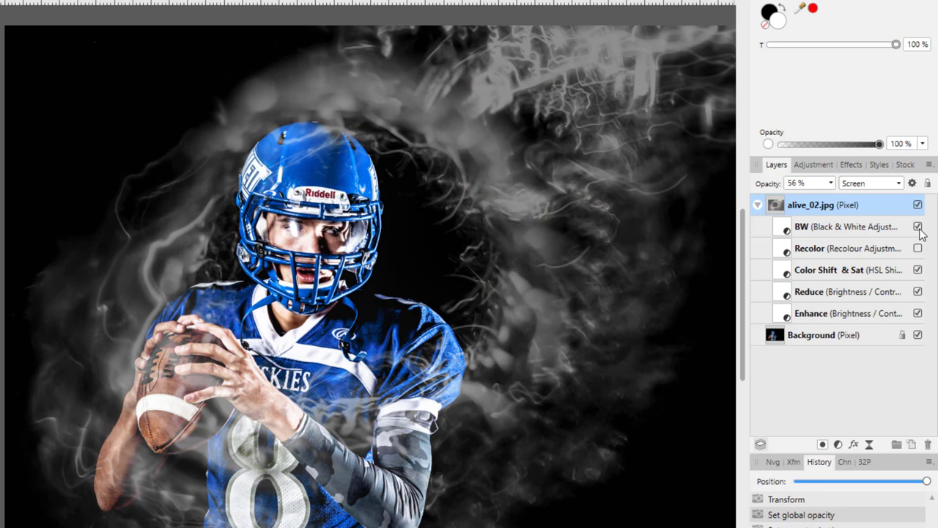
click(918, 227)
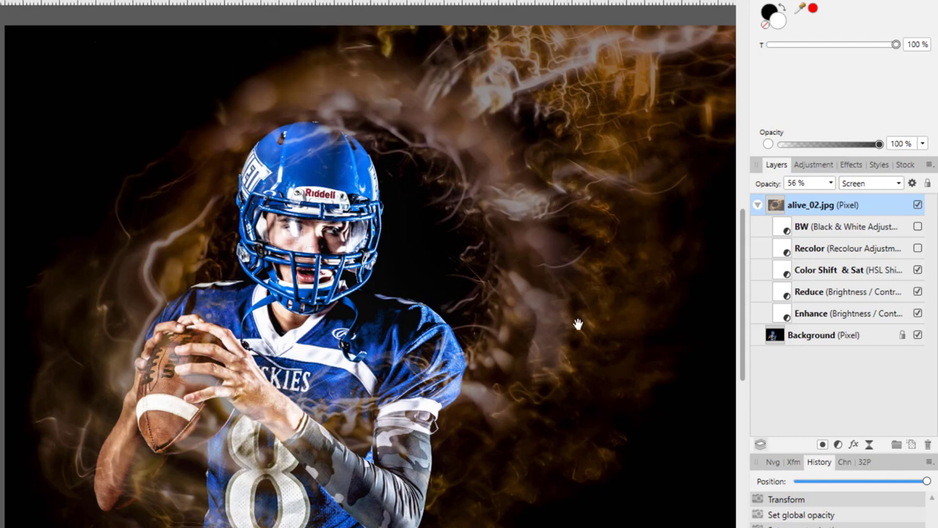
- Examine the settings of the nested Color Shift & Sat and Enhance adjustments and close them without changes
double_click(784, 274)
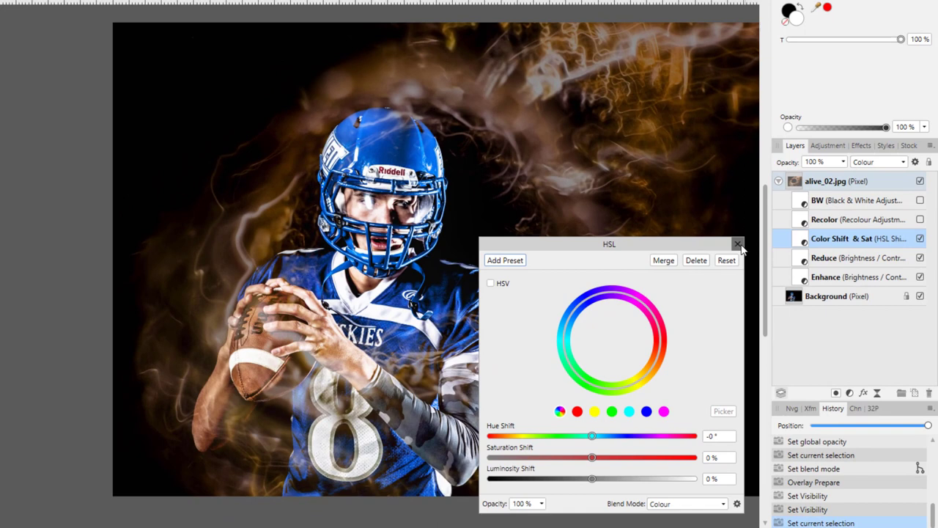
click(738, 244)
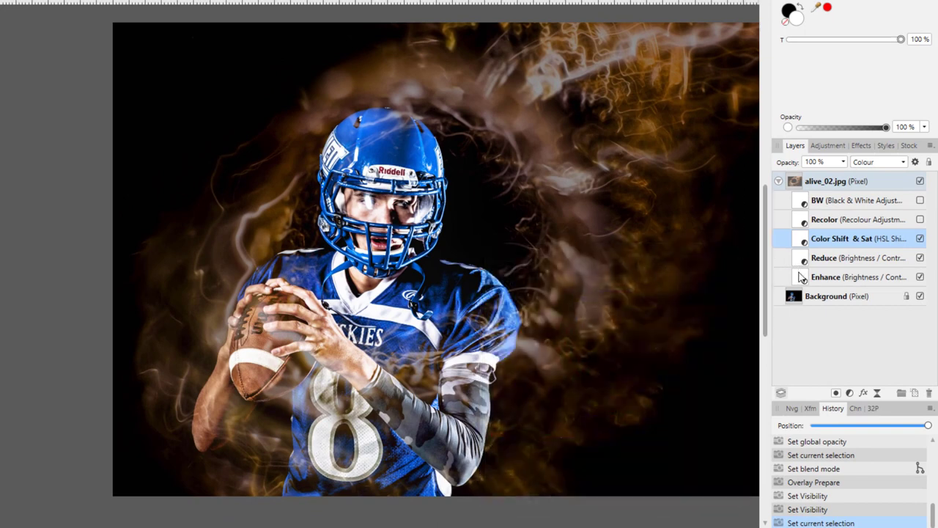
double_click(804, 277)
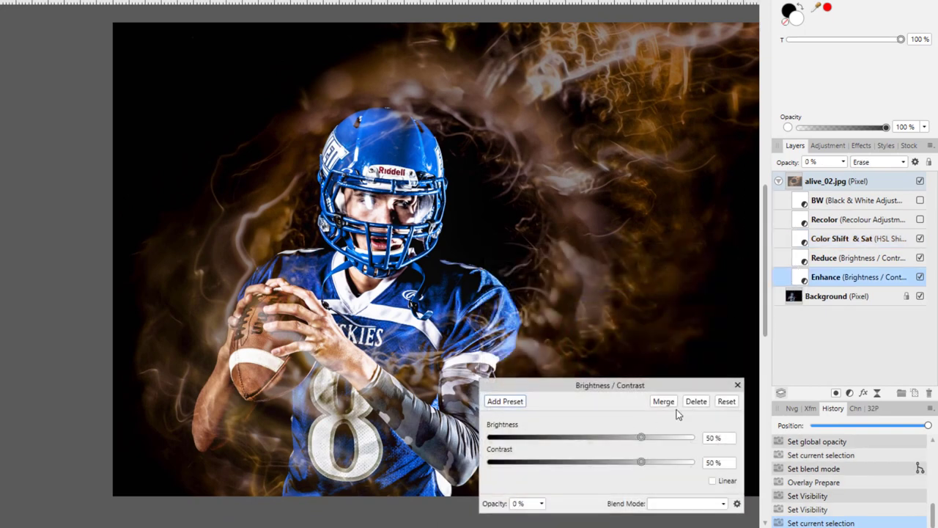
click(738, 386)
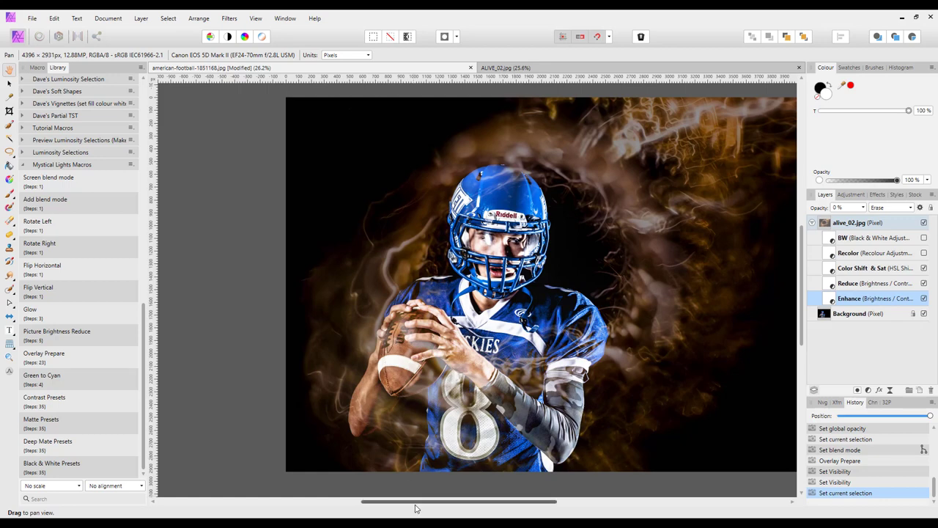
drag(415, 505, 440, 508)
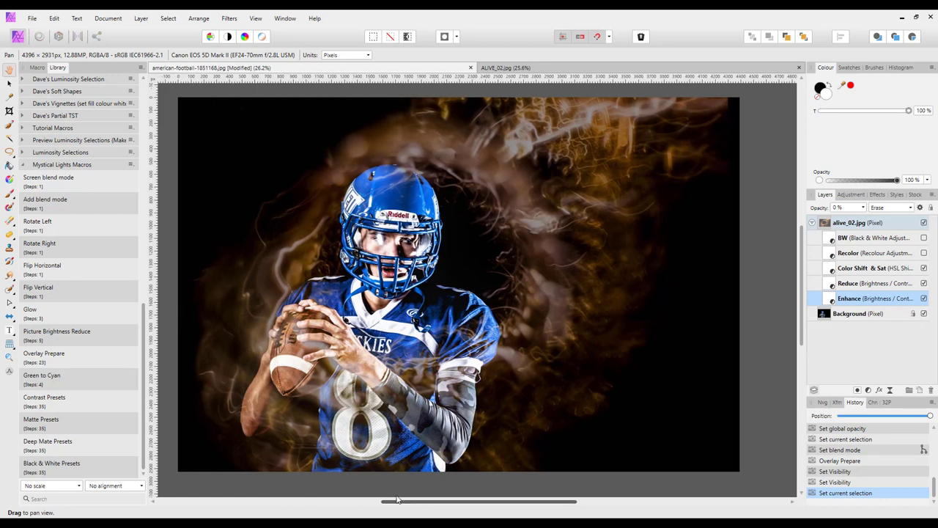